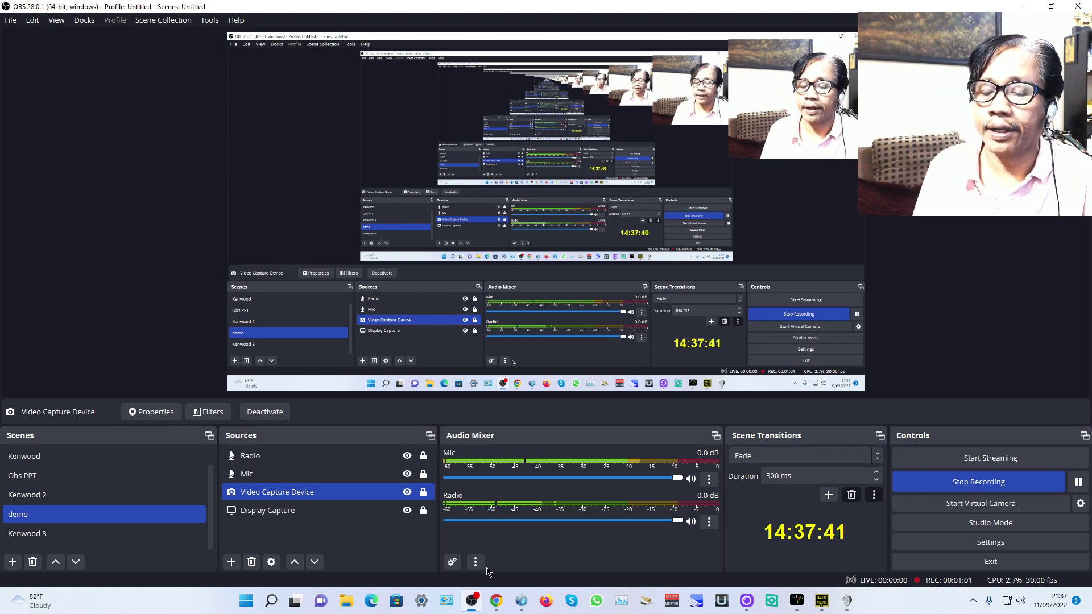
Step: Search Google for 'obs studio' and open the obsproject.com Download page
click(499, 609)
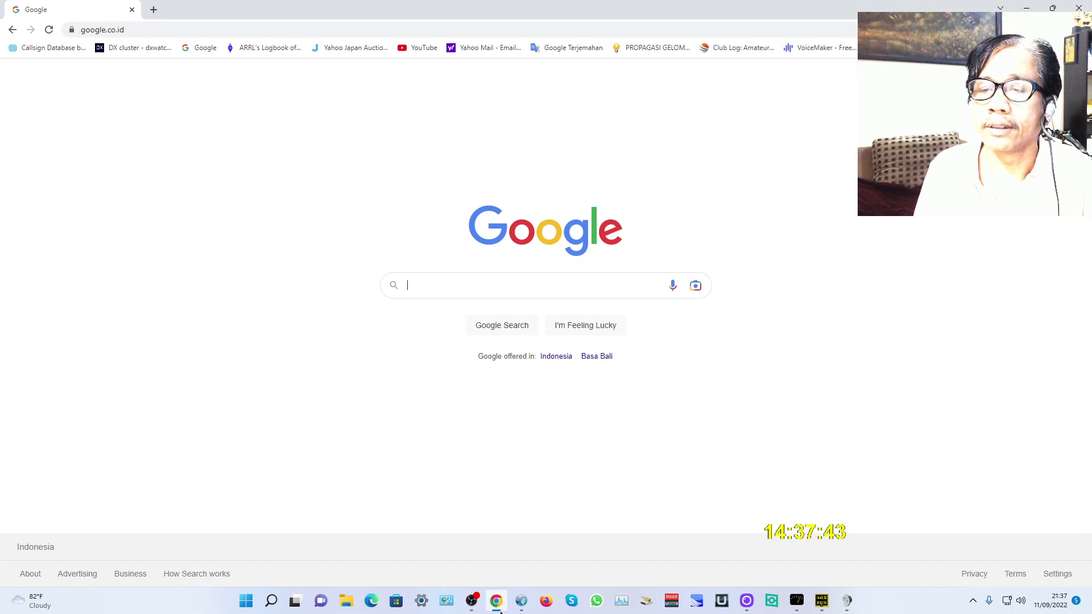
click(472, 286)
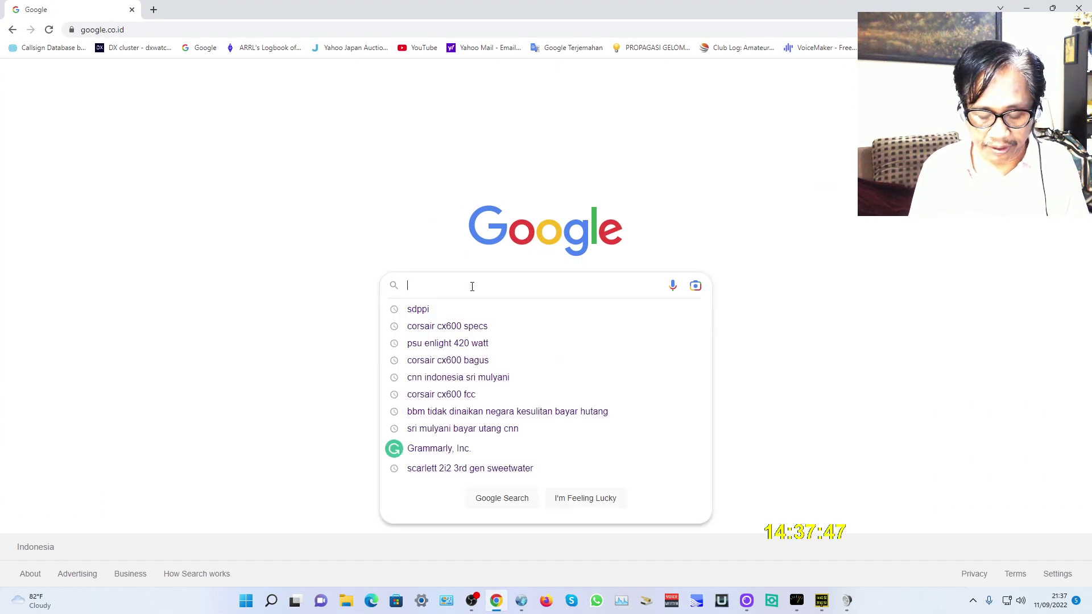
text(o)
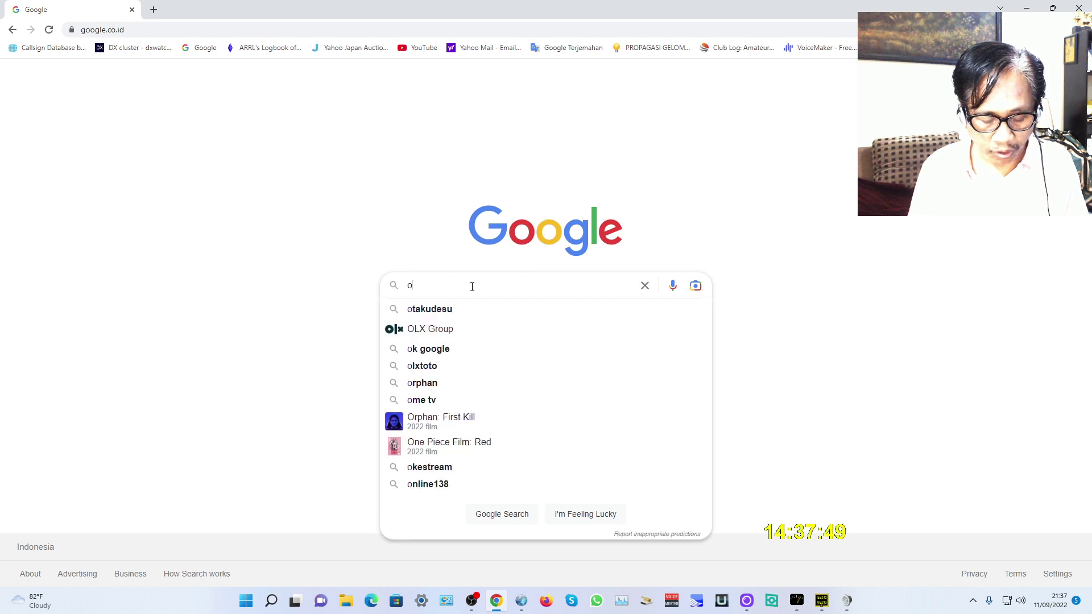
text(bs s)
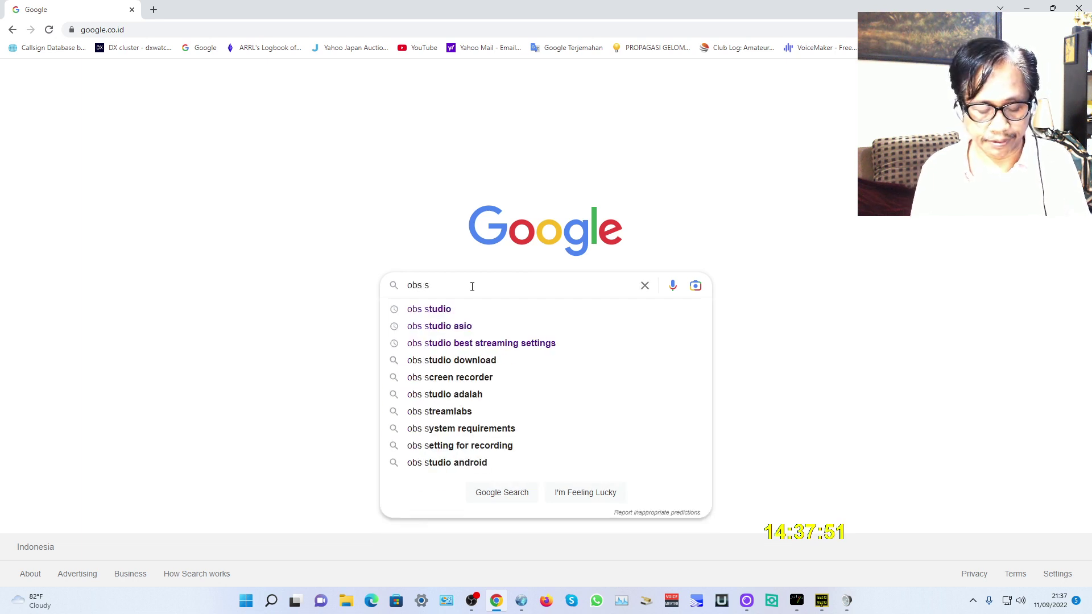
text(tudio)
key(Return)
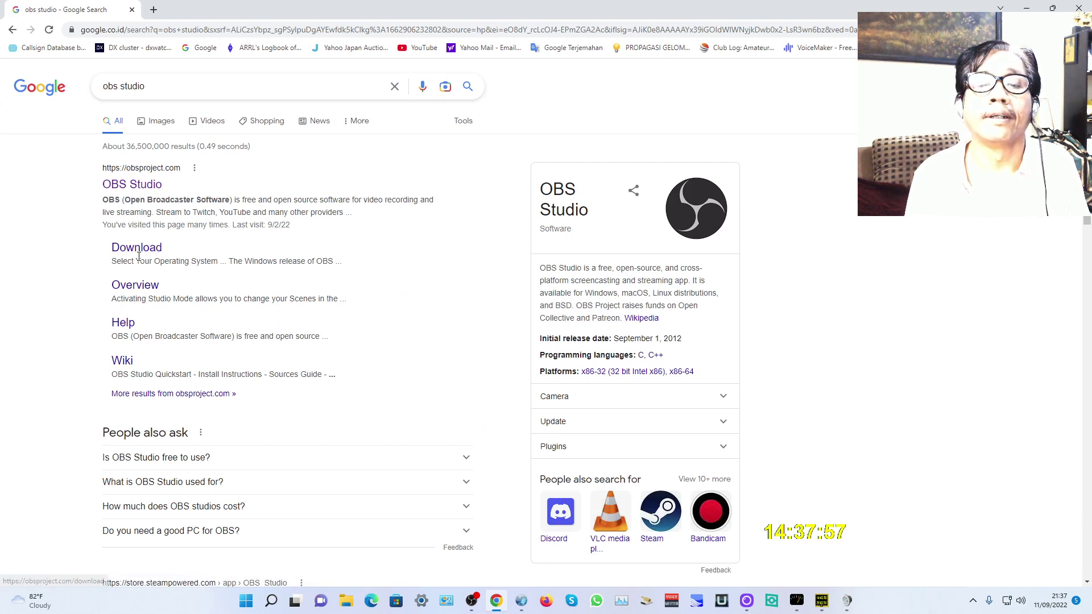
click(139, 254)
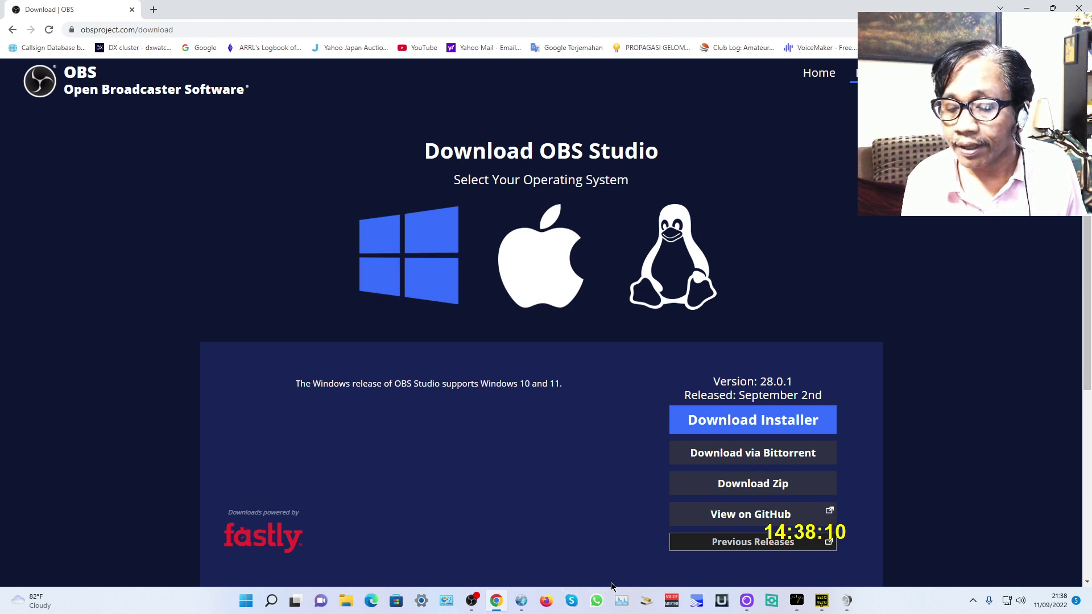
Step: Minimize Chrome to bring the OBS Studio window back to the front
click(1027, 8)
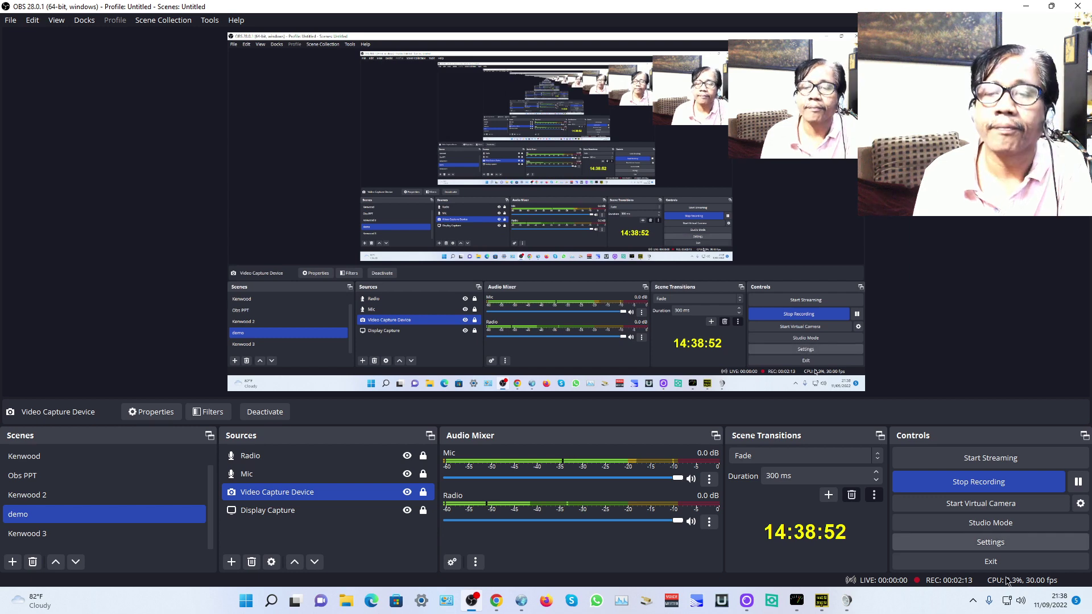
Step: In Stream settings, keep YouTube - RTMPS as the service, then show the Output page
click(991, 545)
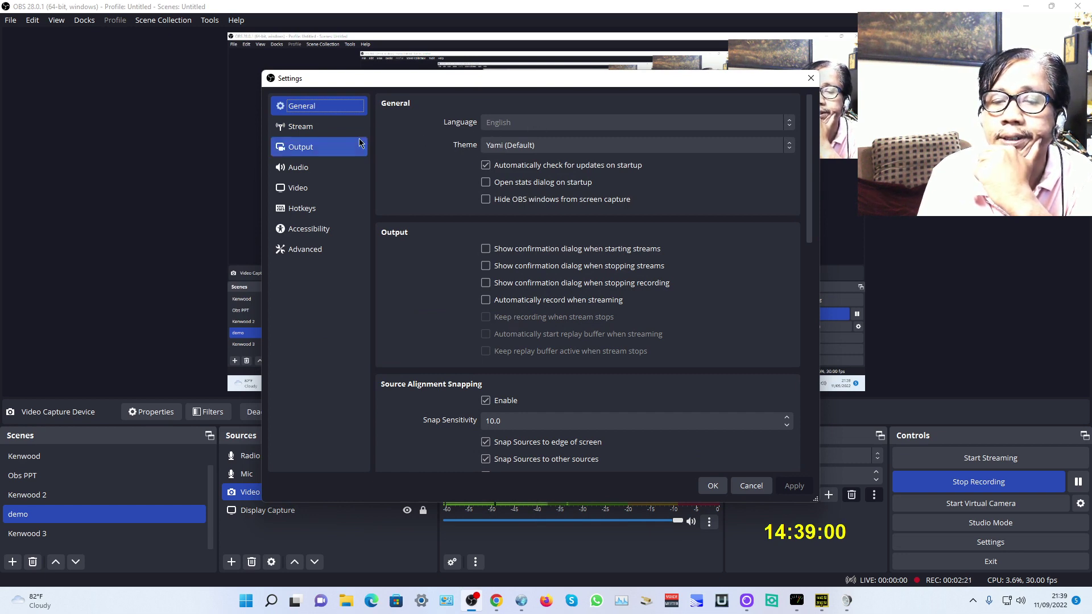
click(306, 130)
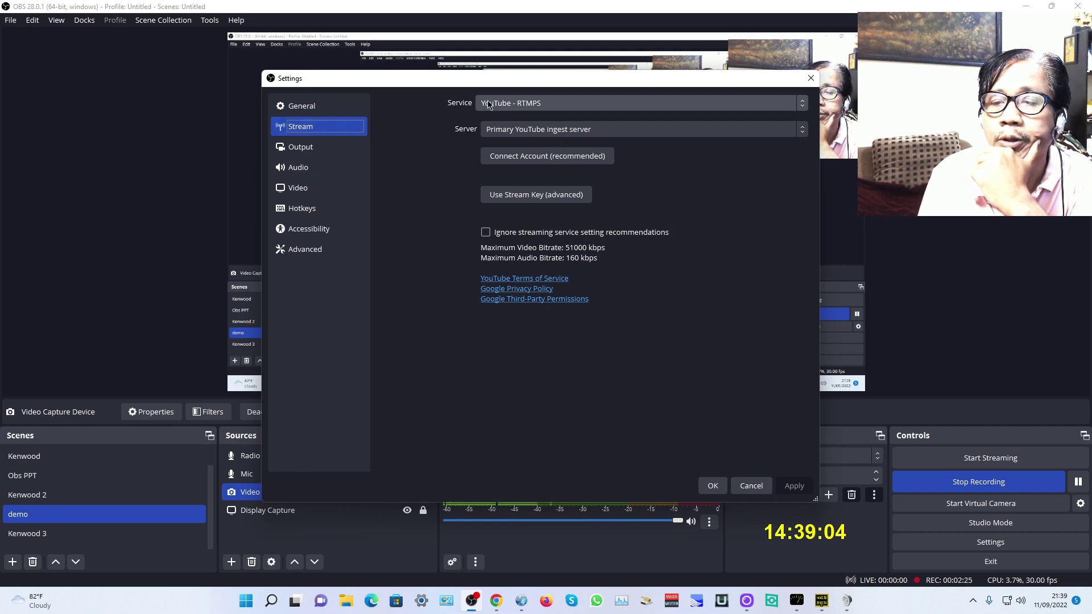
click(509, 106)
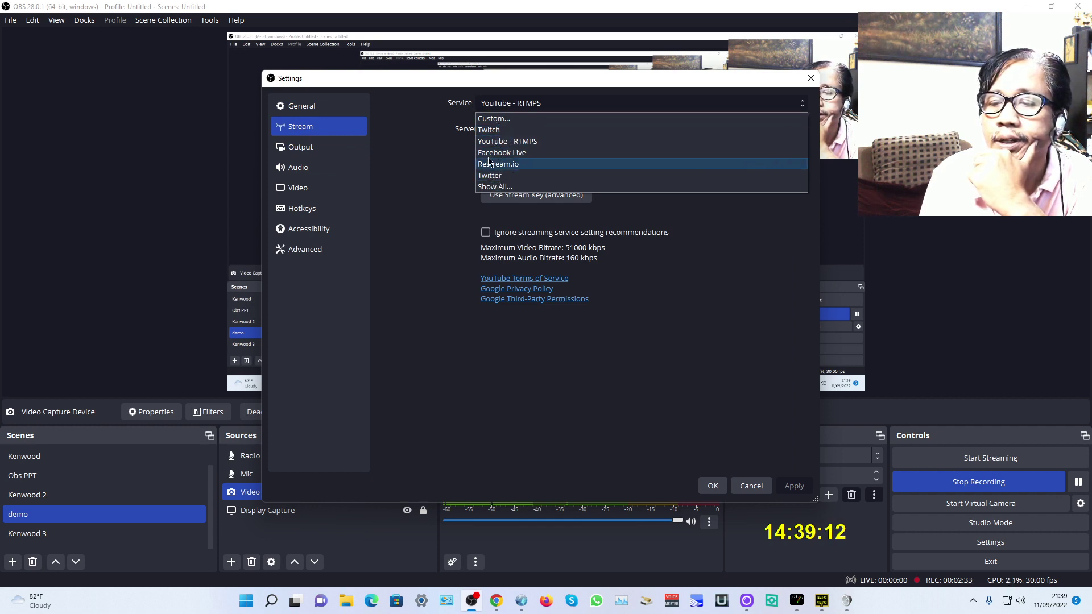
click(502, 141)
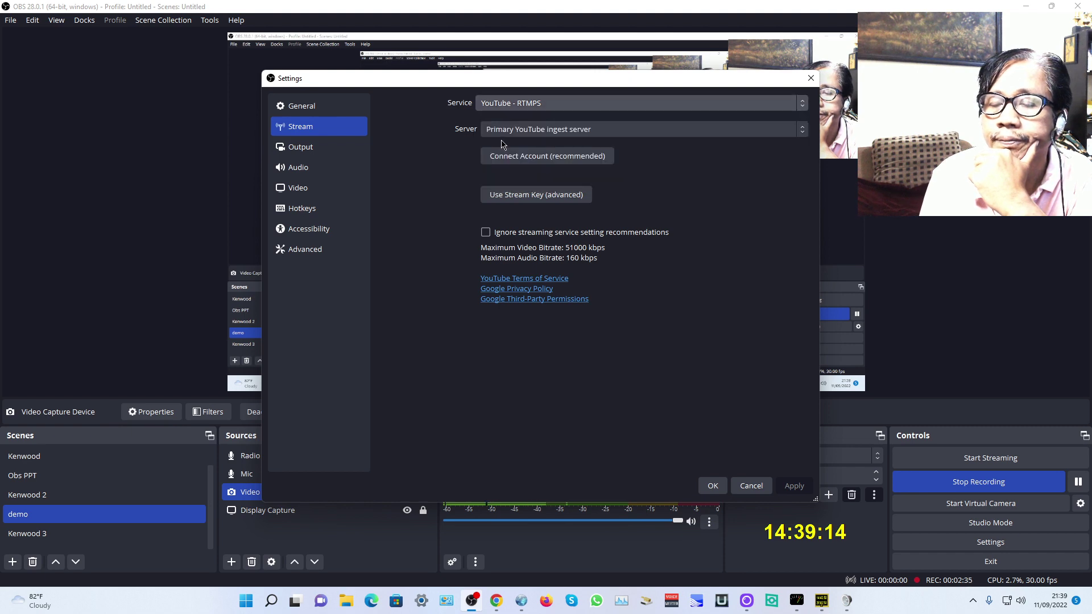
click(304, 151)
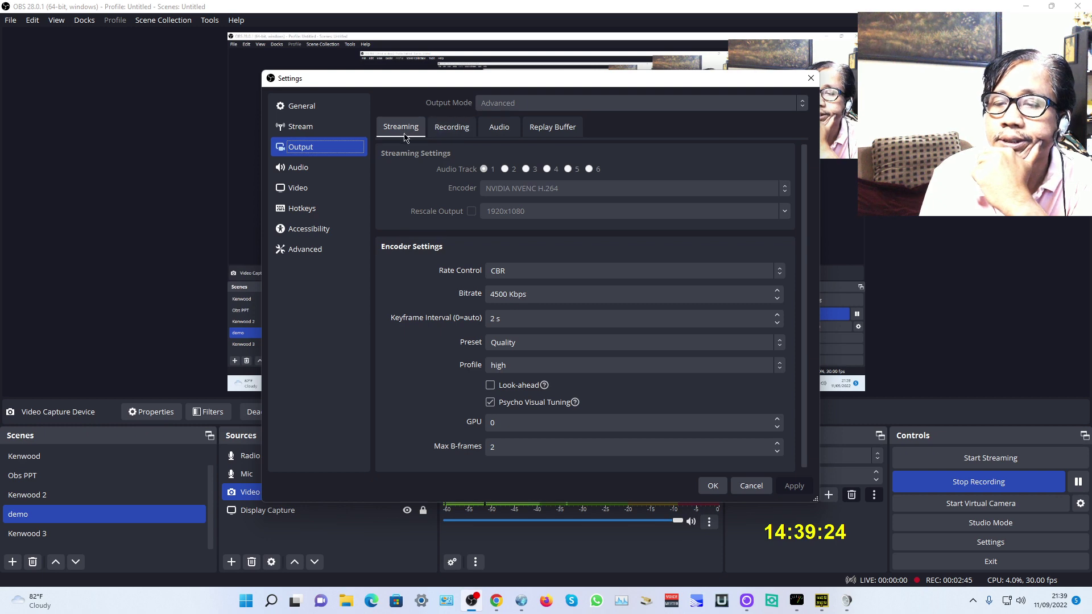
click(441, 130)
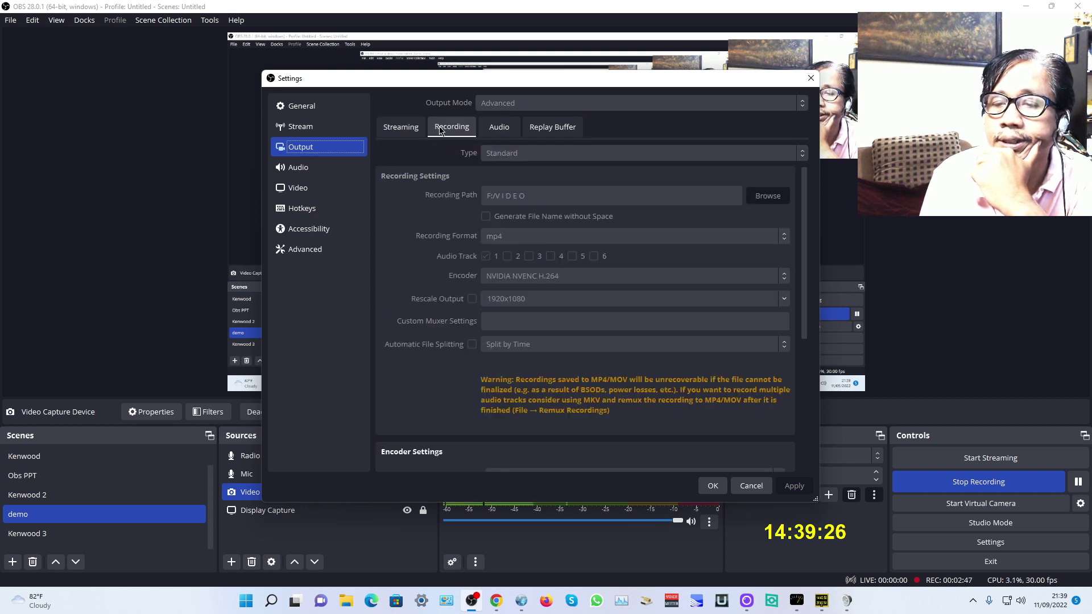
click(408, 135)
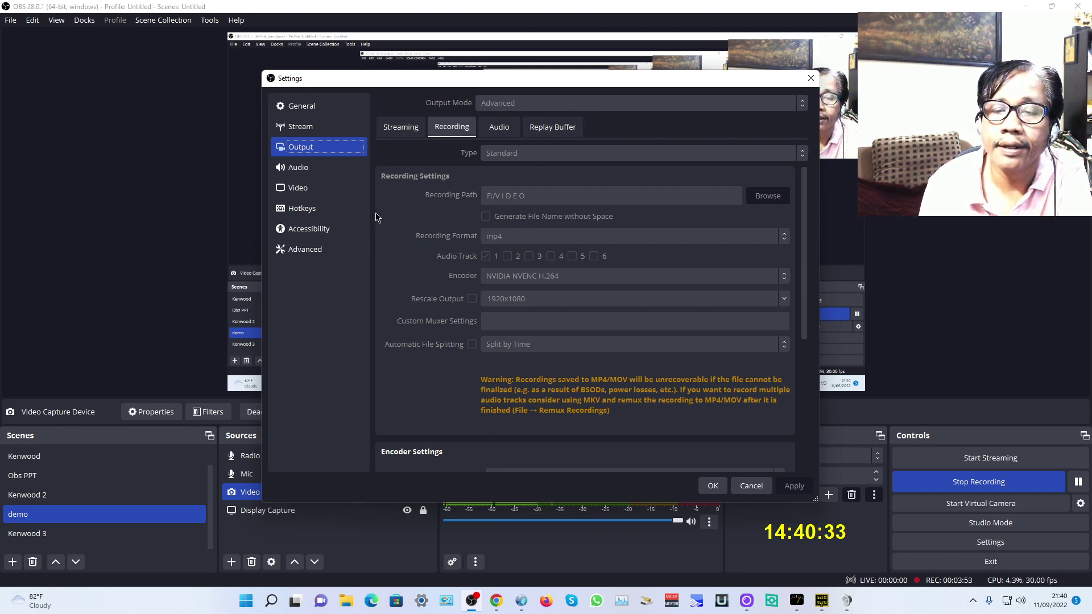
Step: Show the Audio settings page: 48 kHz stereo, all global audio devices Disabled
click(305, 169)
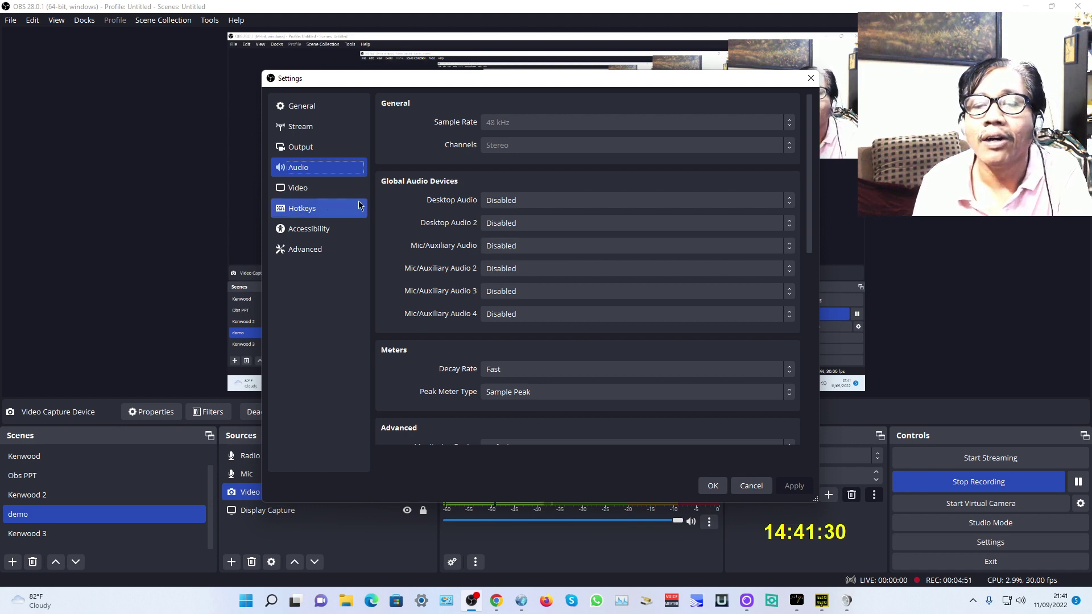
Step: Show the Video settings page with 1920x1080 base and output resolution at 30 FPS
click(318, 195)
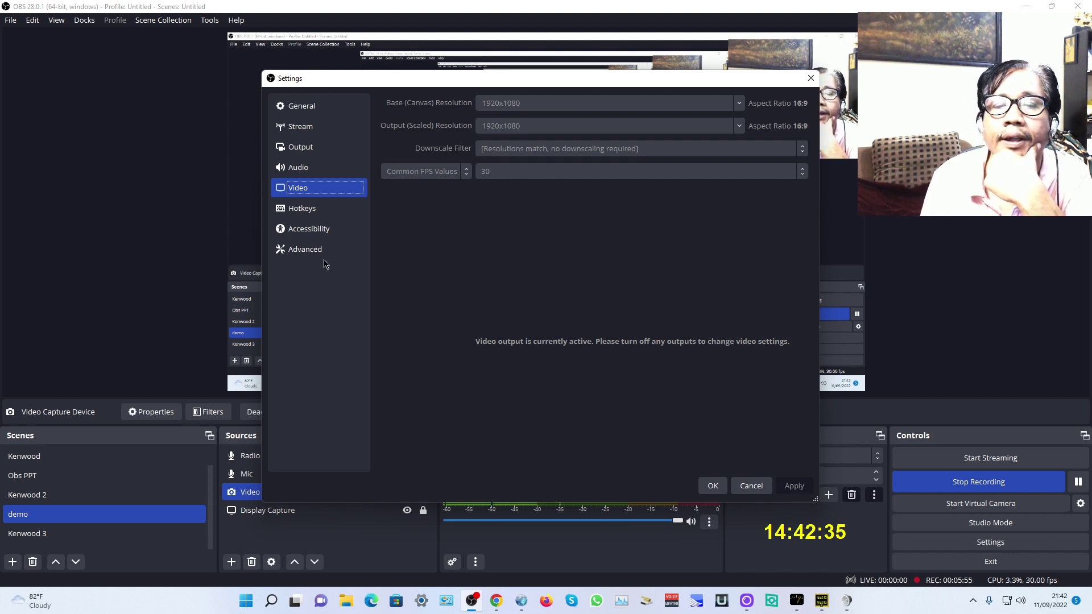
Step: Review the Hotkeys, Accessibility and Advanced pages, then close Settings with OK
click(306, 215)
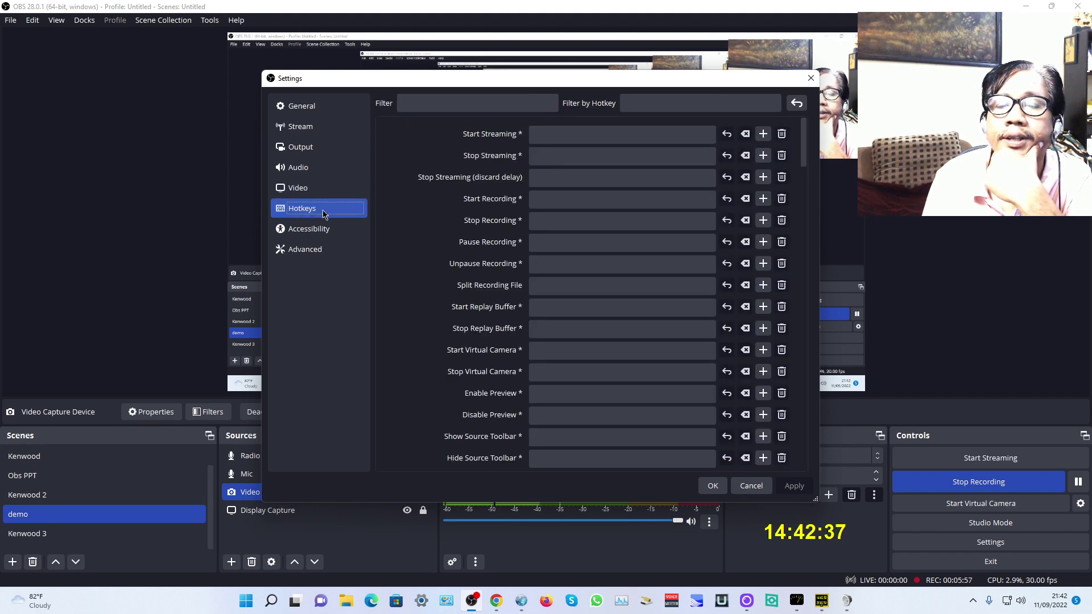
click(311, 237)
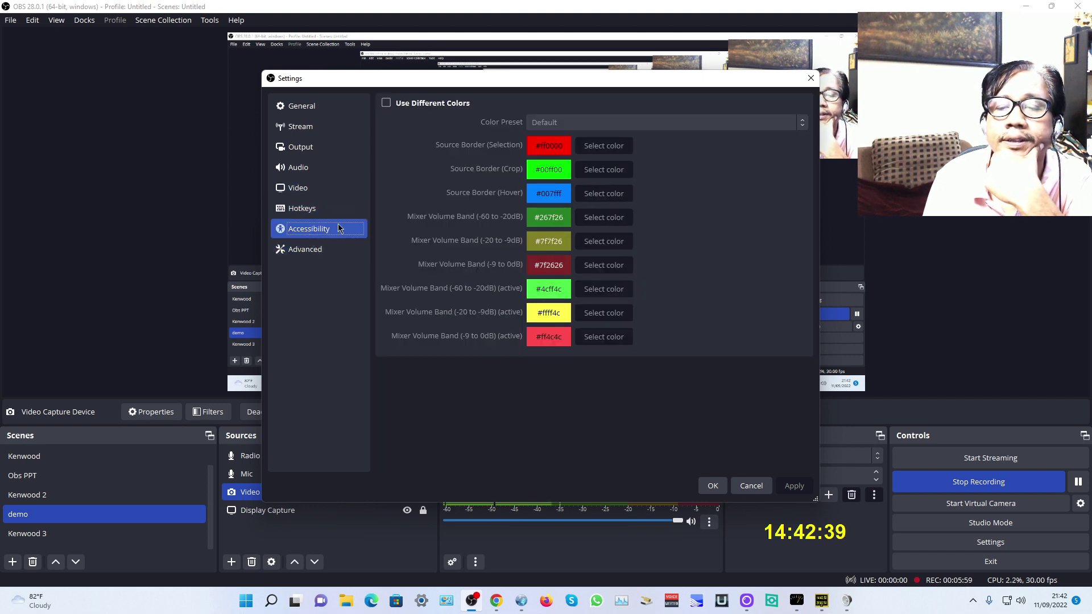
click(316, 248)
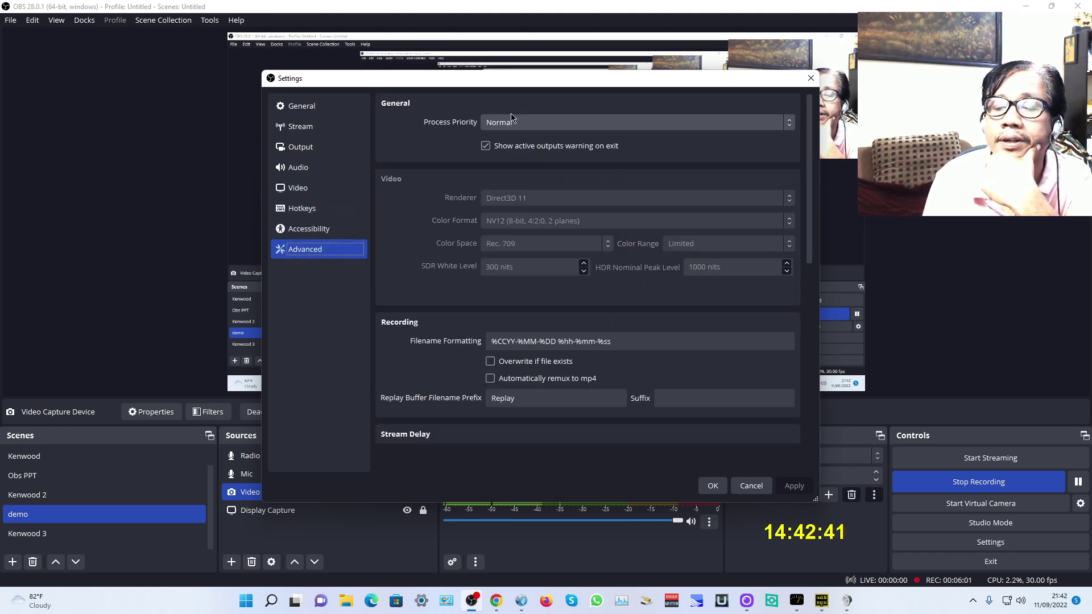
click(713, 487)
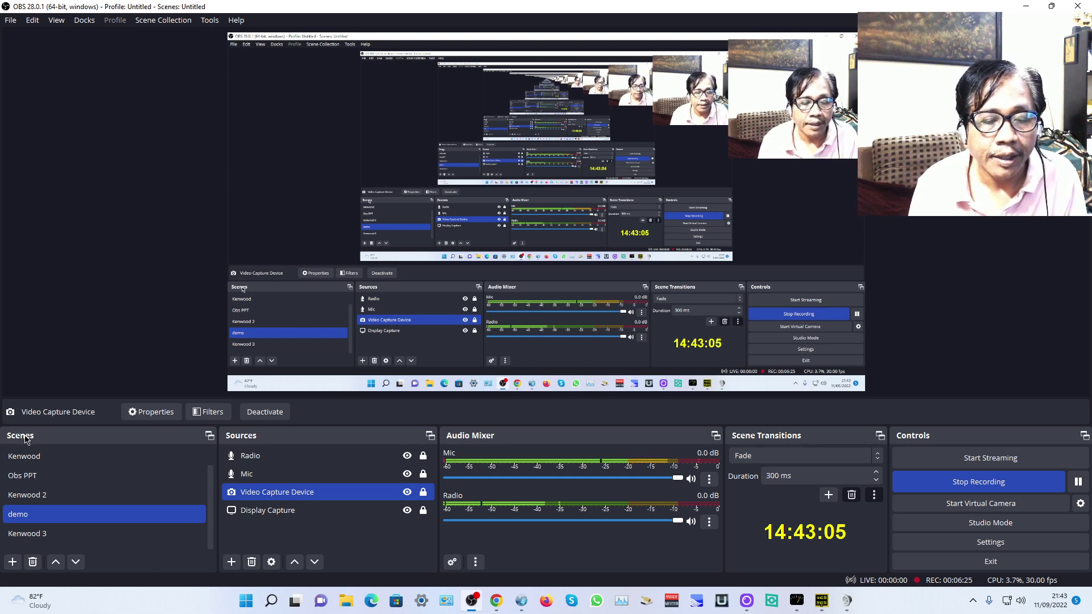
Step: Open the Add Scene prompt twice and cancel it both times, adding no scene
click(14, 563)
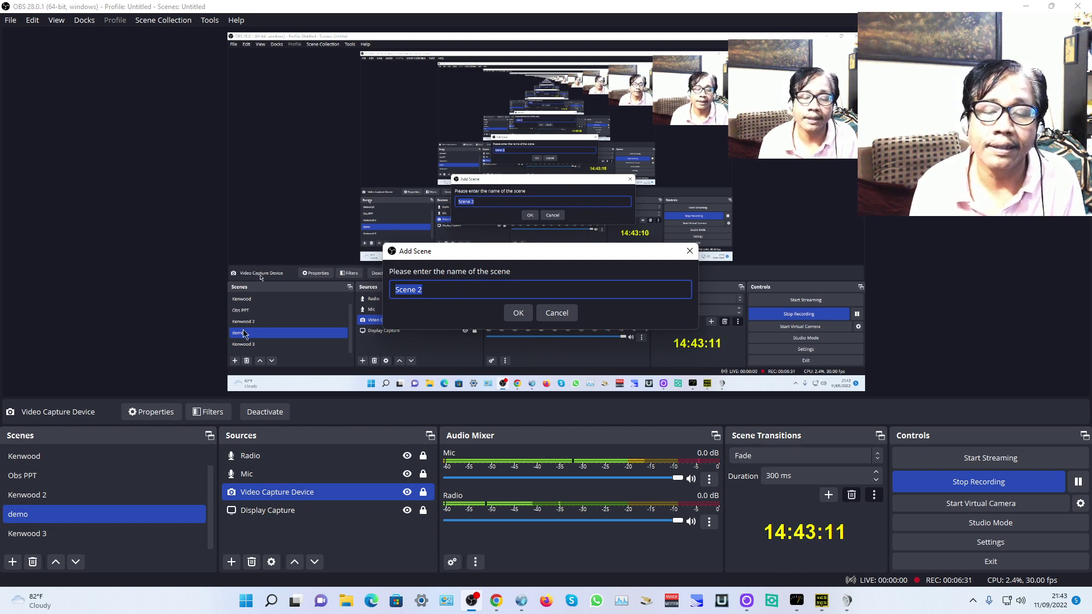
click(557, 312)
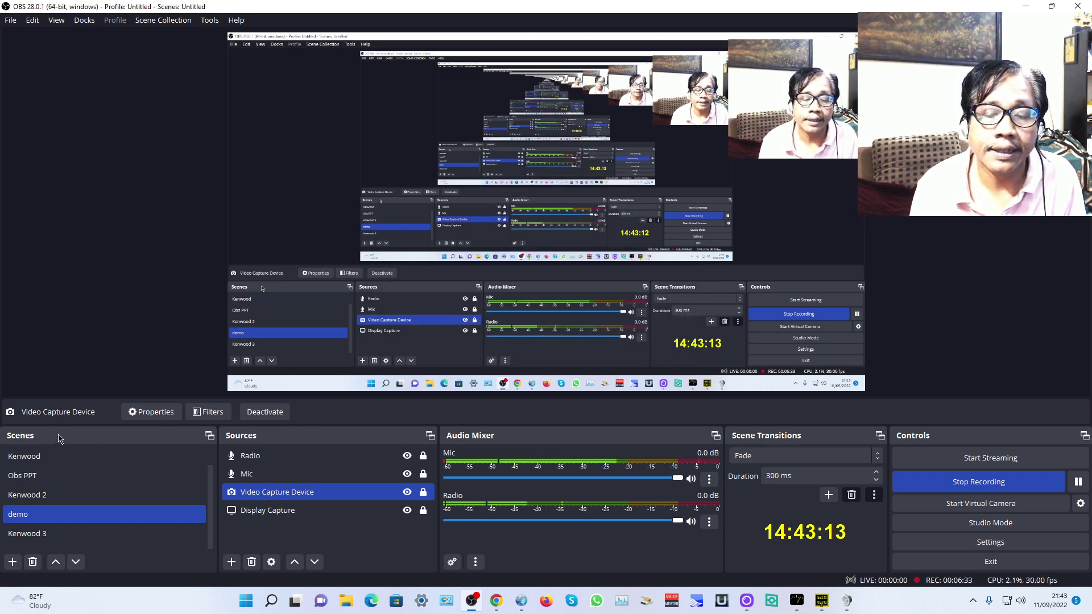
click(13, 562)
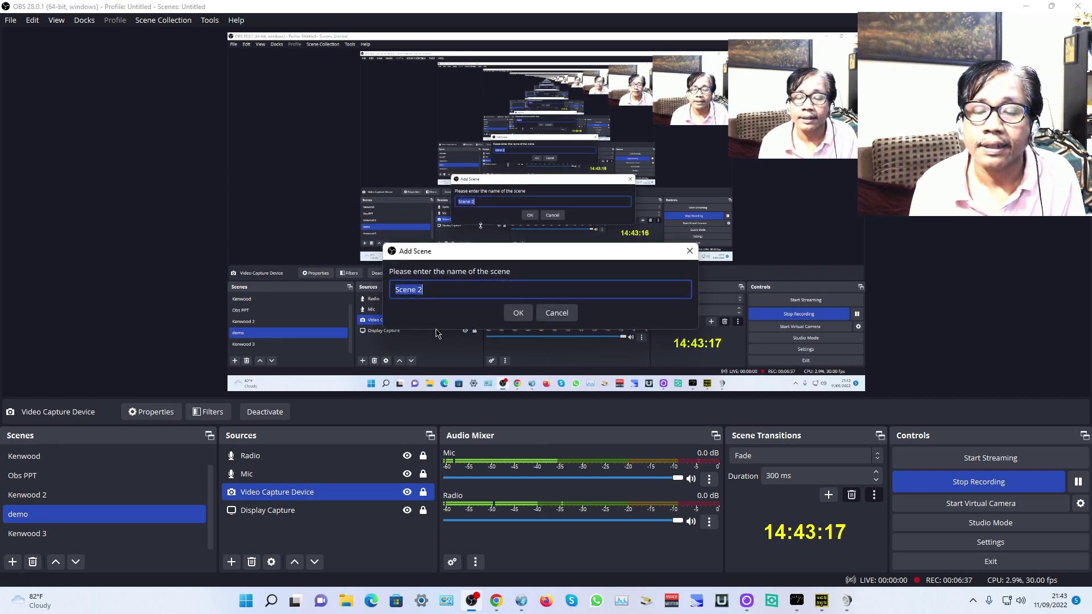
click(455, 293)
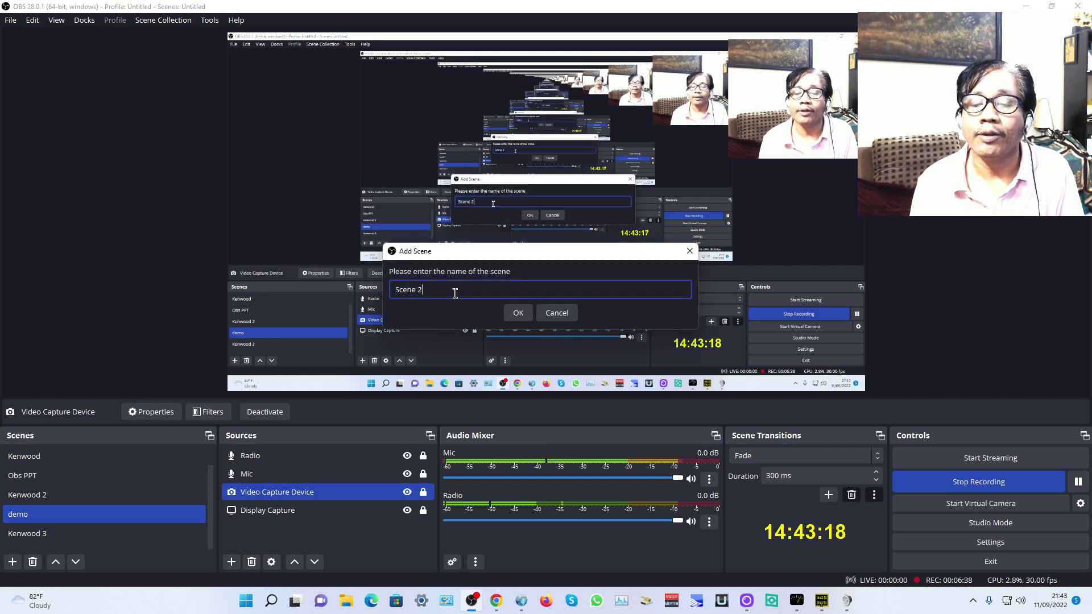
click(558, 313)
Step: Leave the demo scene name unchanged and select only the Radio source
click(26, 522)
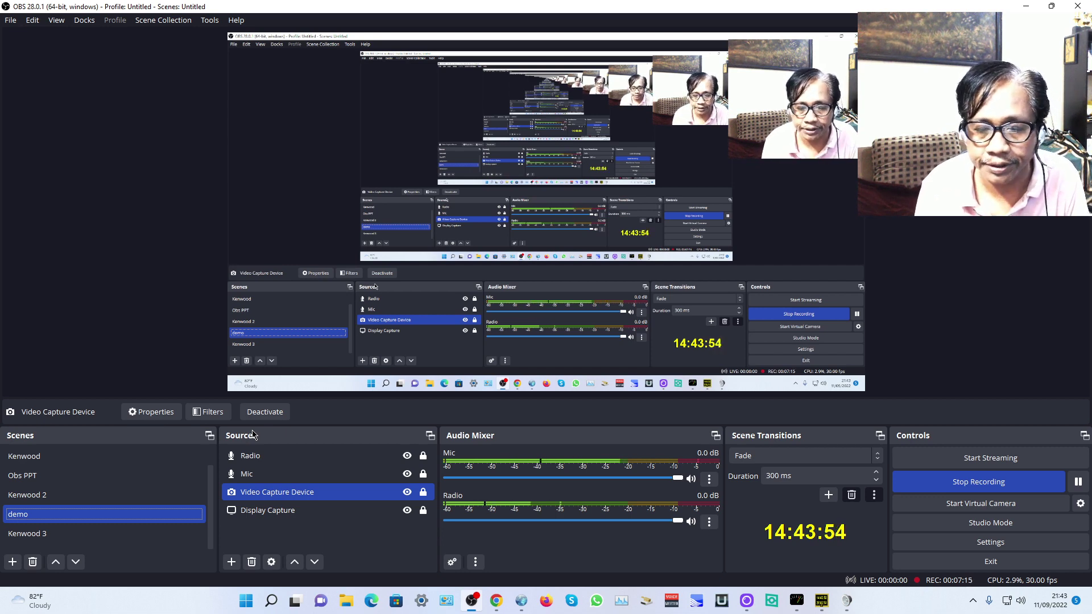
ctrl+click(256, 462)
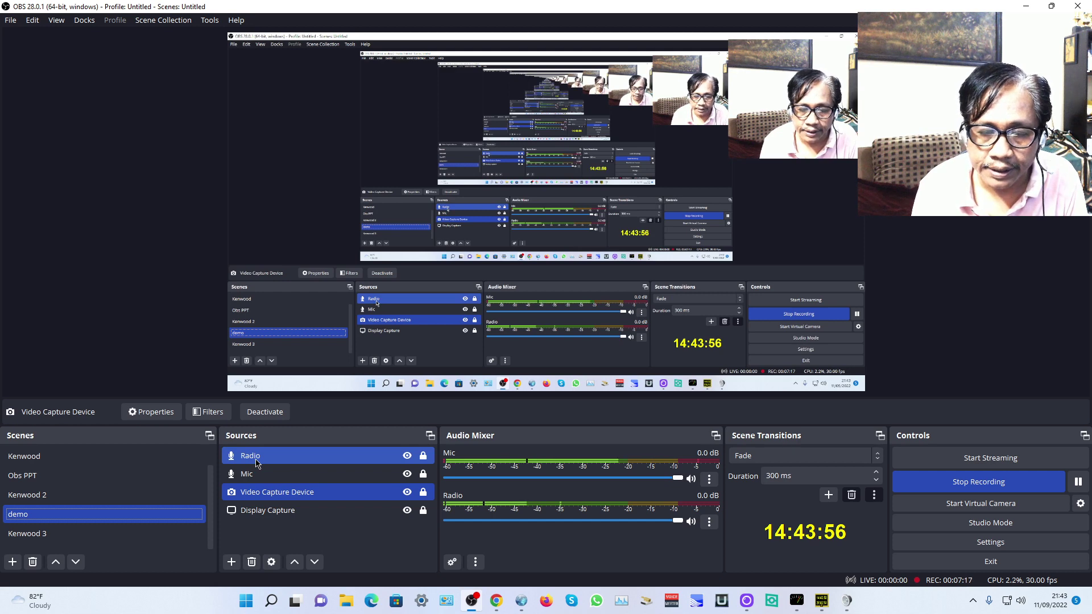
click(258, 460)
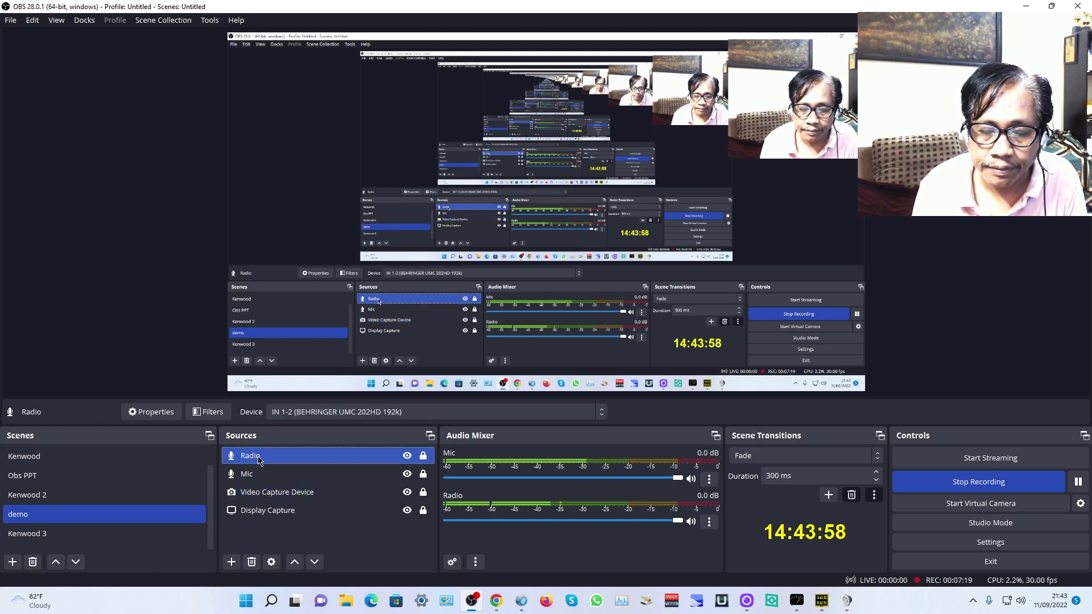
click(232, 562)
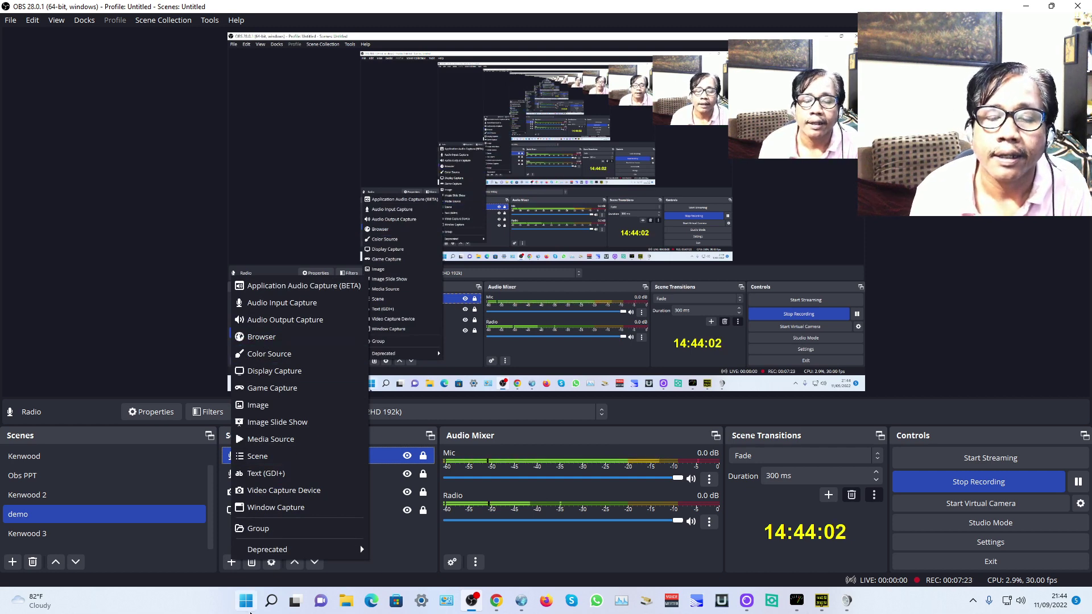
click(264, 577)
click(231, 562)
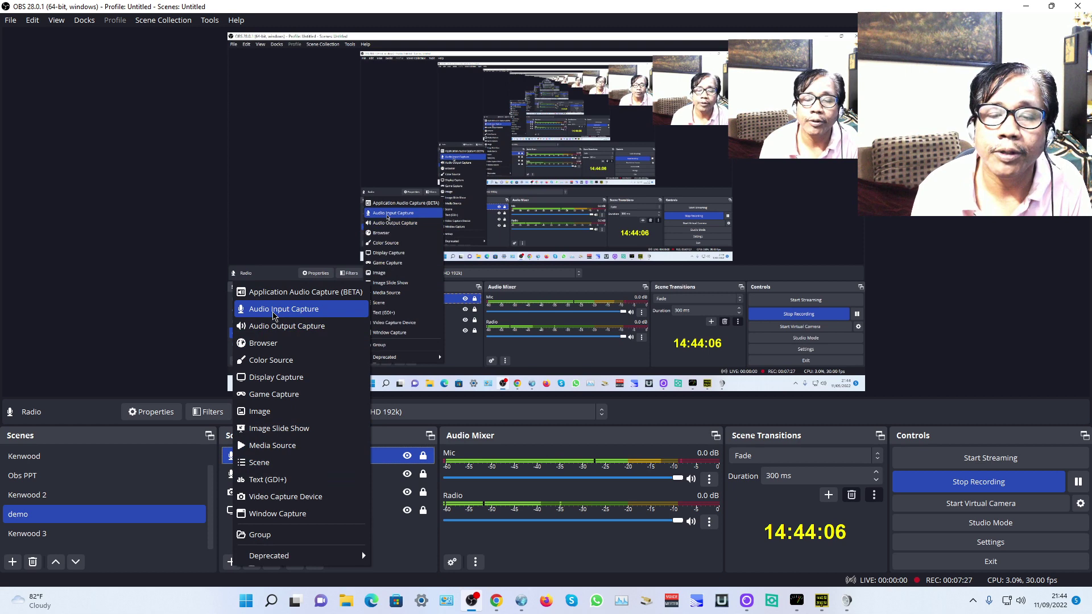
click(273, 314)
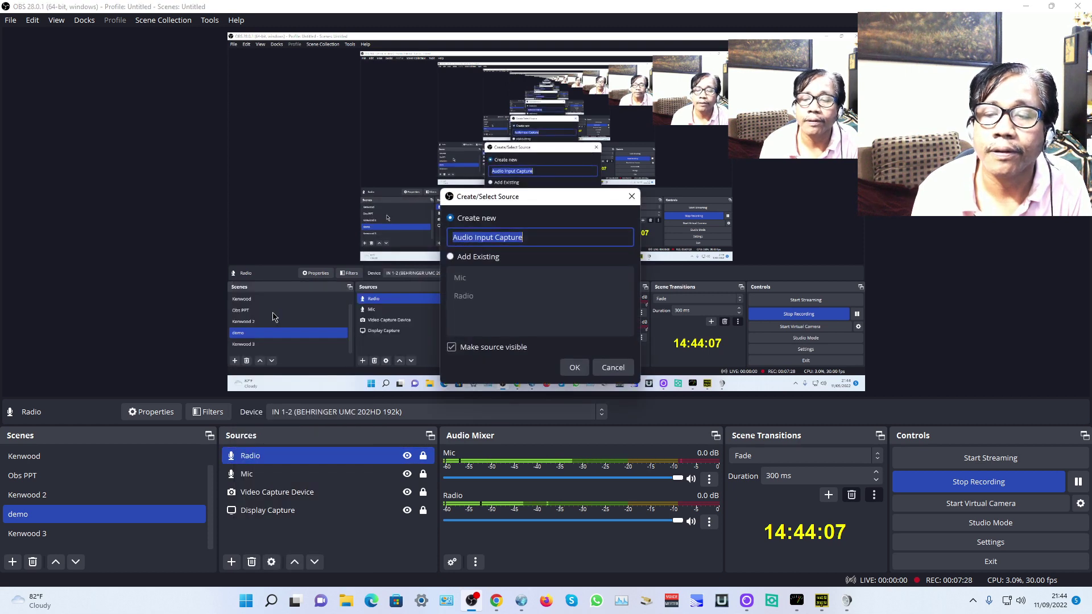
click(541, 237)
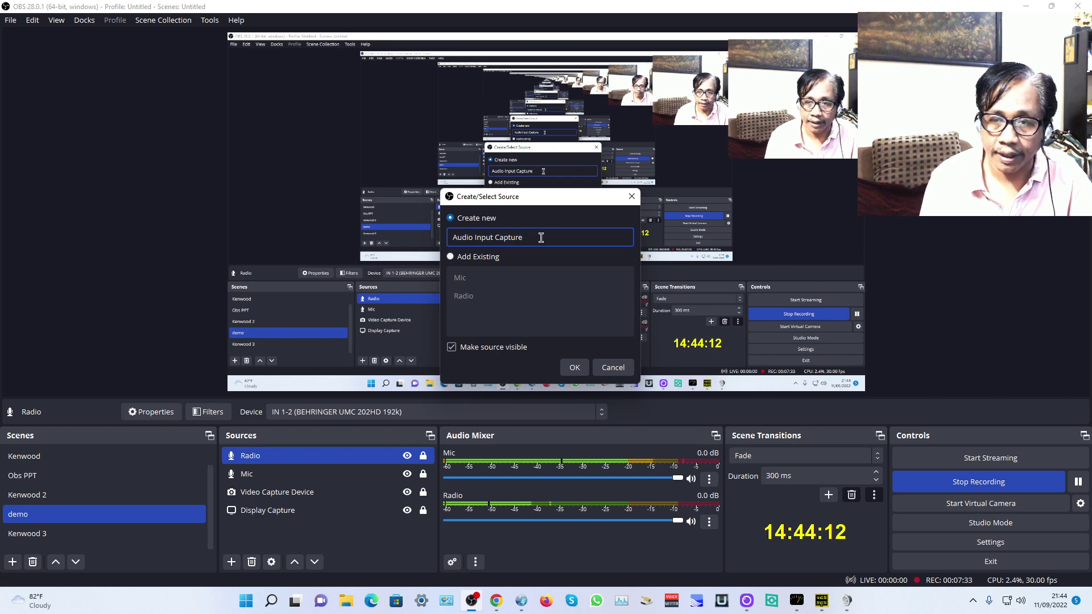
click(614, 368)
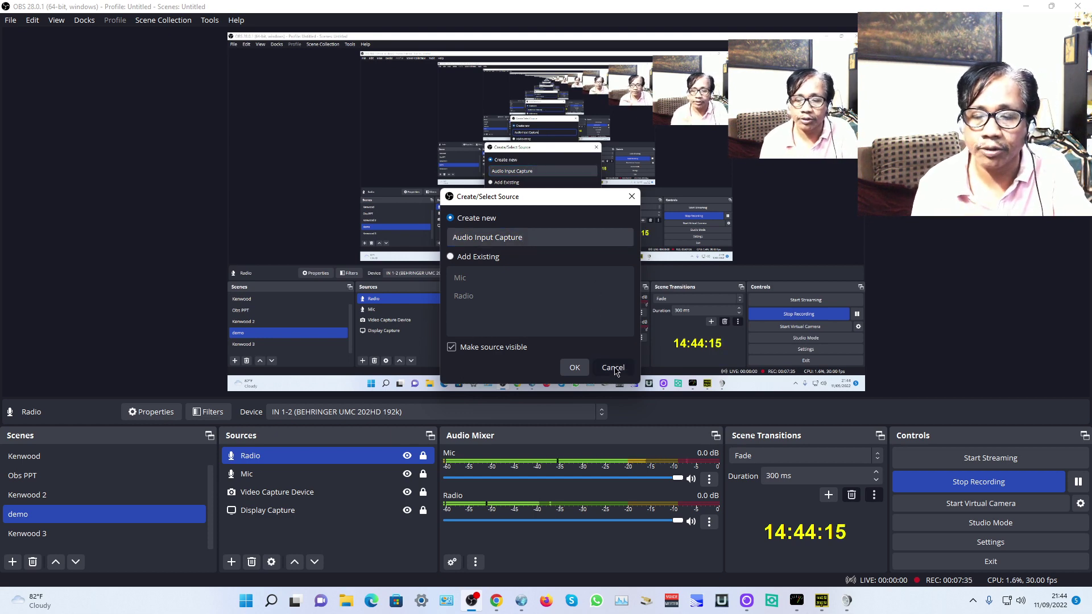
double_click(262, 458)
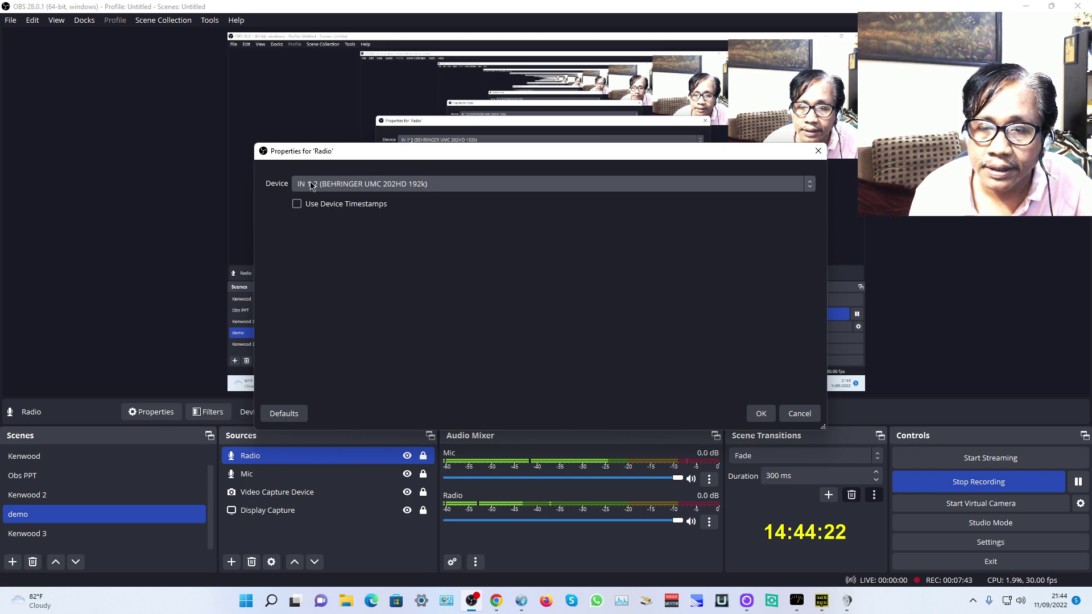
click(349, 187)
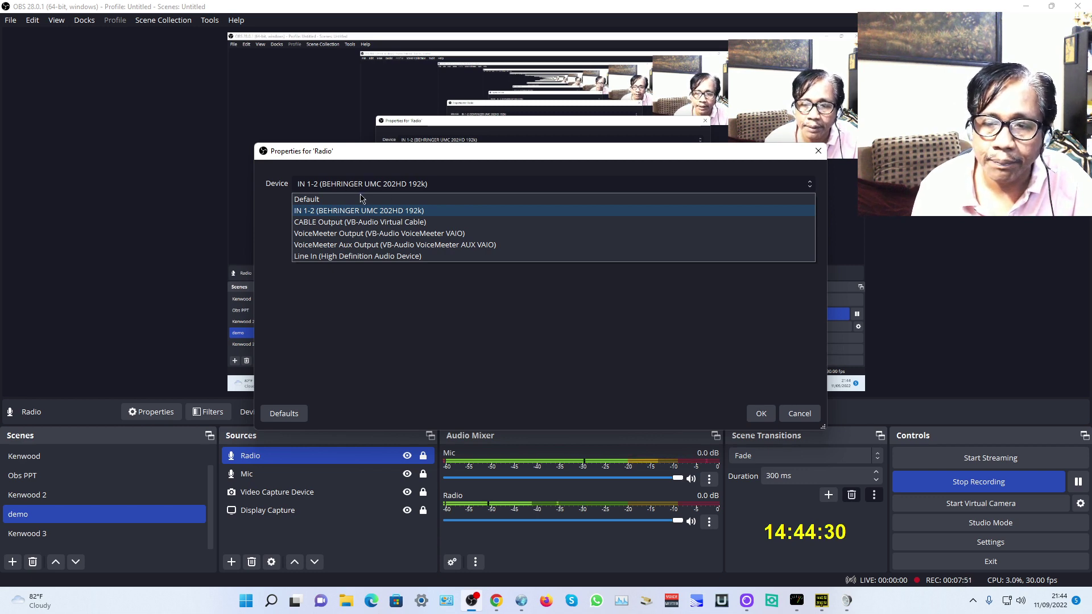
click(427, 332)
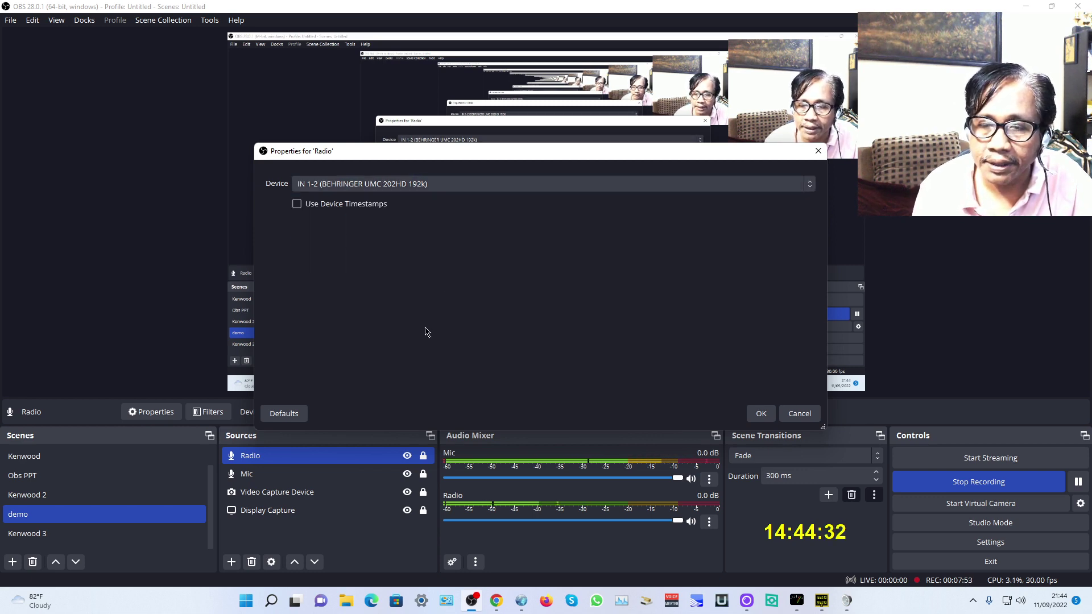
click(800, 414)
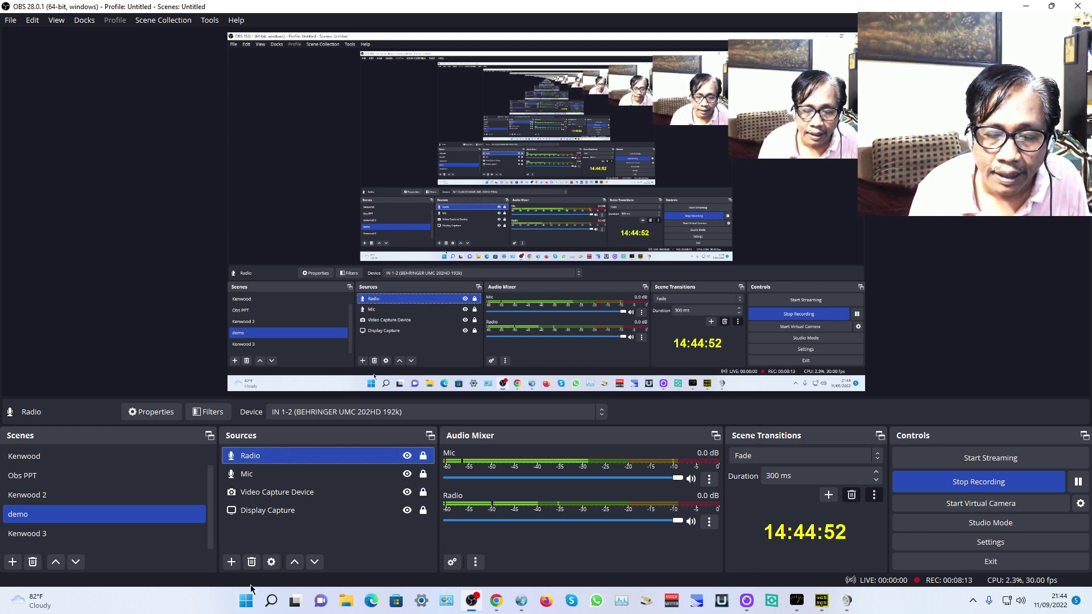
click(232, 563)
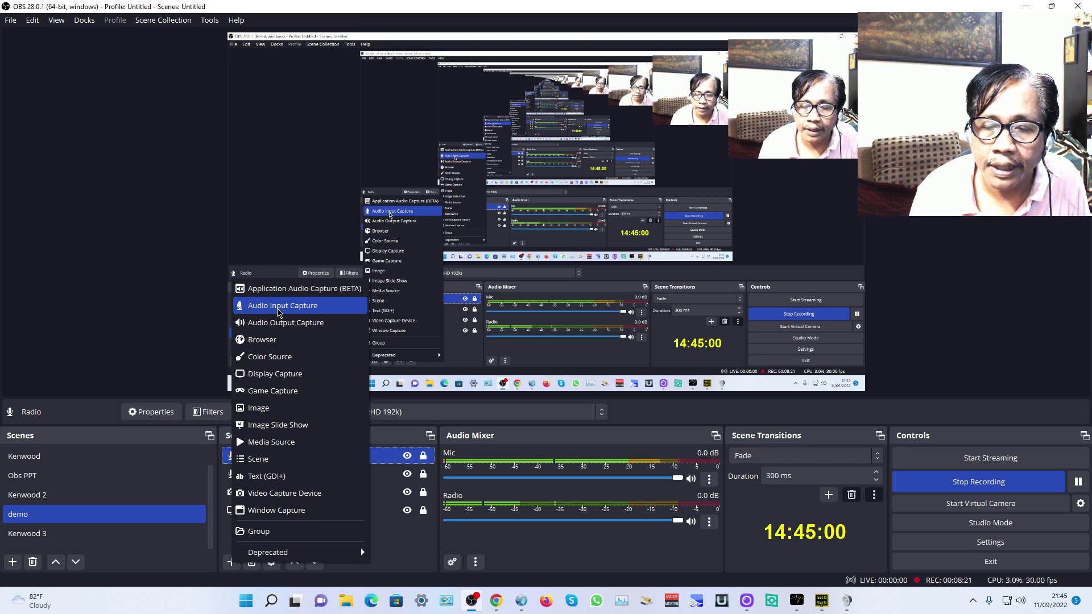
click(278, 310)
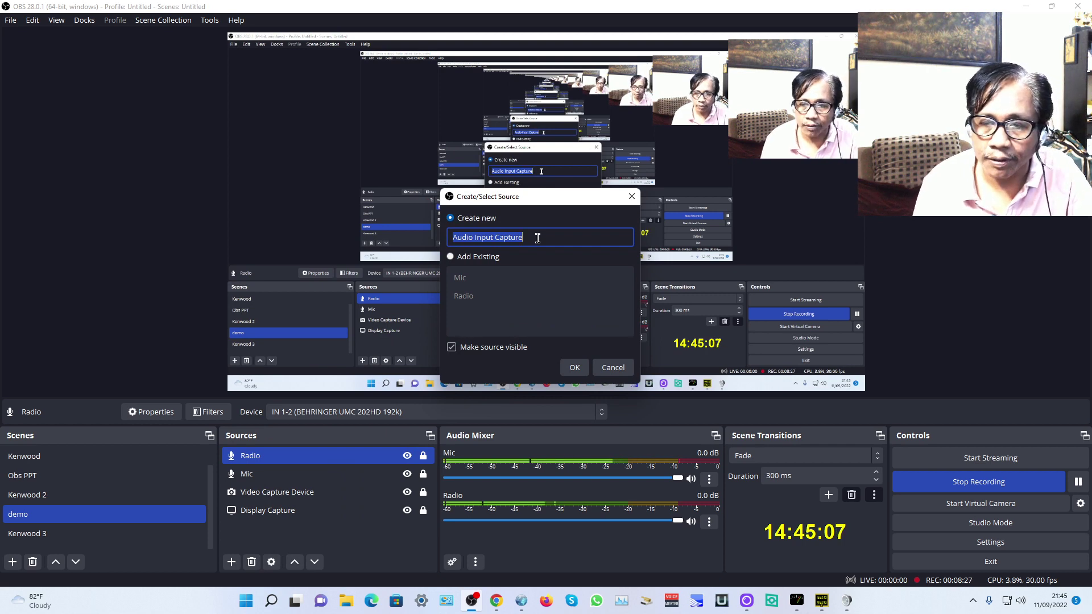
click(612, 368)
ctrl+click(250, 474)
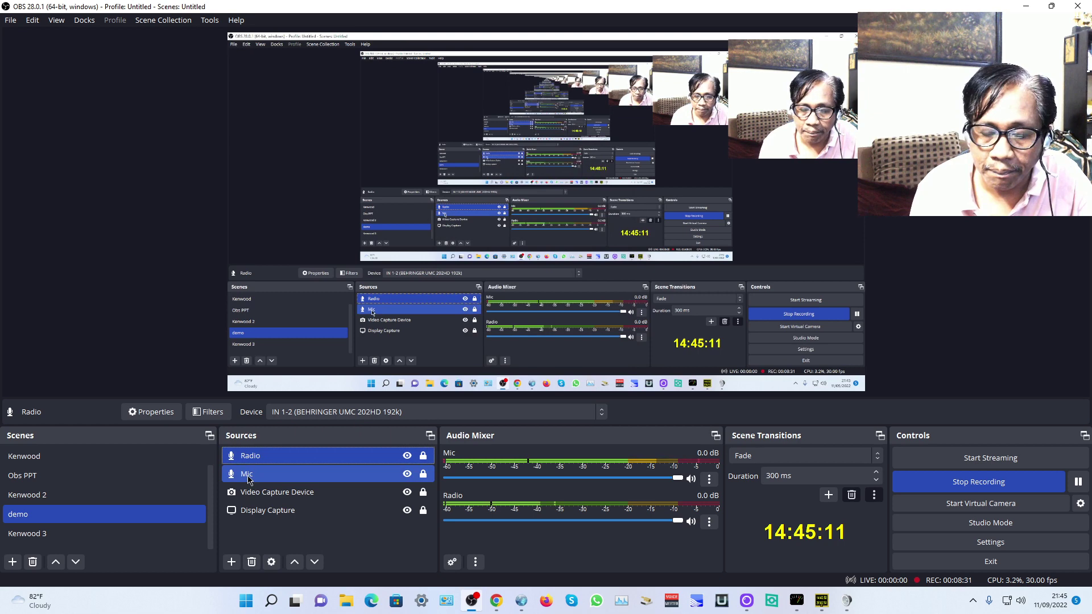
click(257, 481)
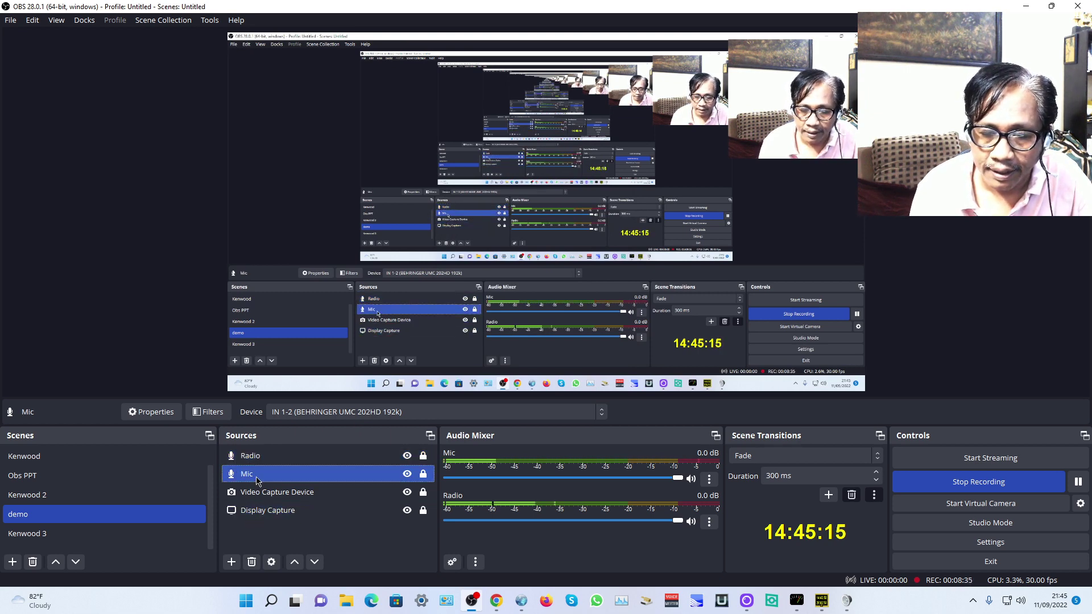
Step: Open the Mic properties and keep IN 1-2 (BEHRINGER UMC 202HD 192k) as its device
double_click(337, 482)
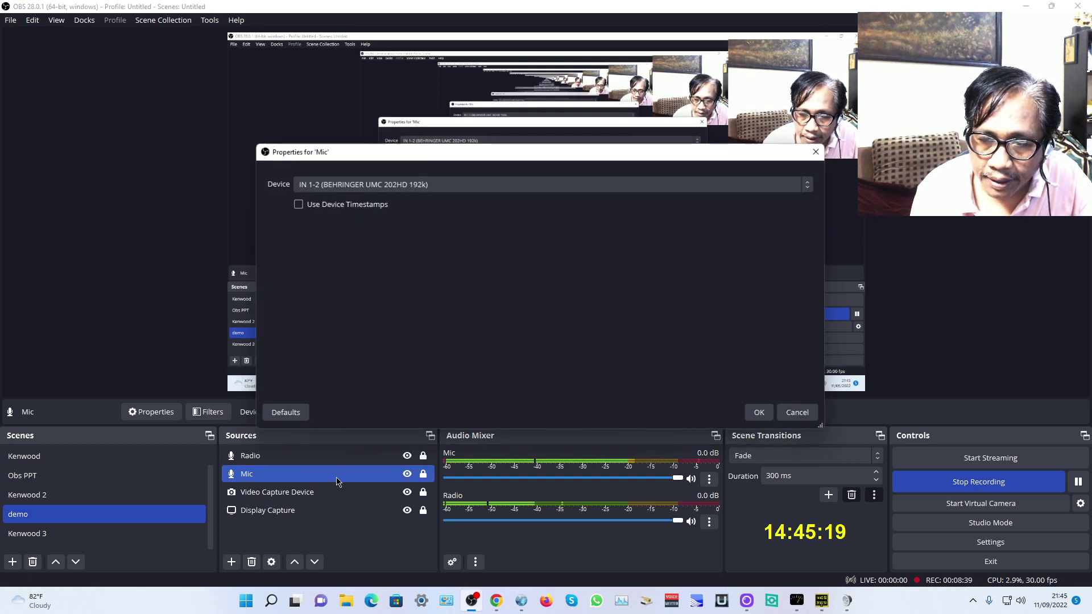
click(389, 192)
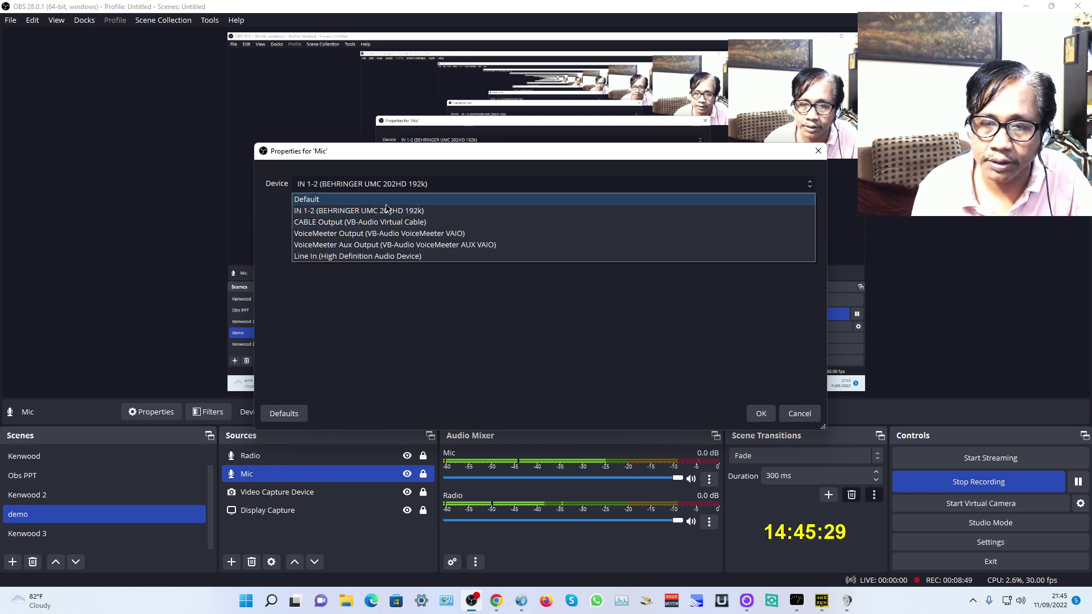
click(446, 375)
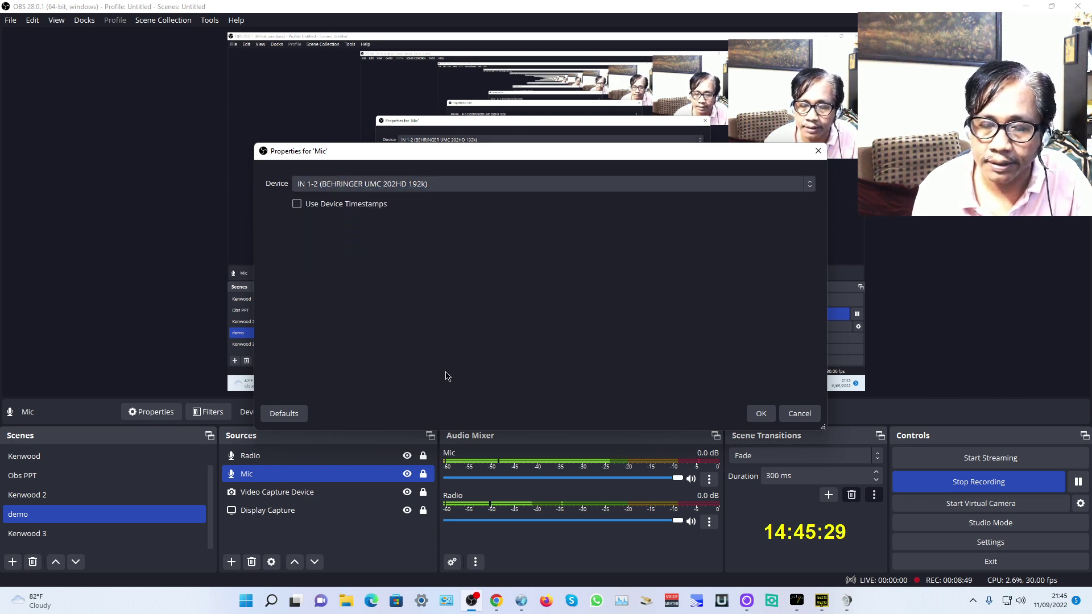
Step: Cancel the Mic properties, then mute and unmute Radio in the Audio Mixer
click(799, 414)
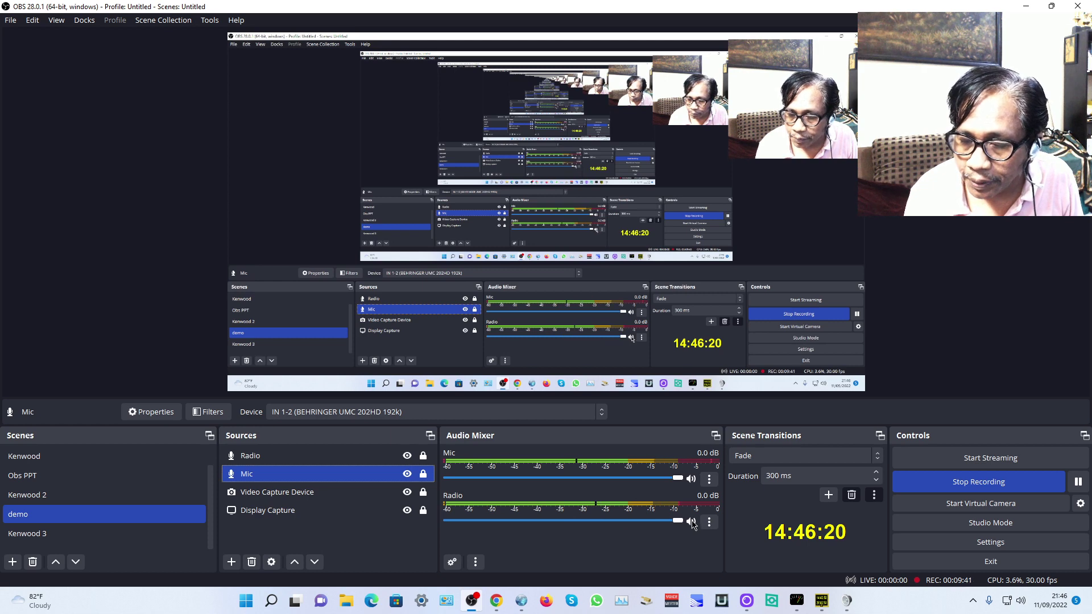
click(691, 522)
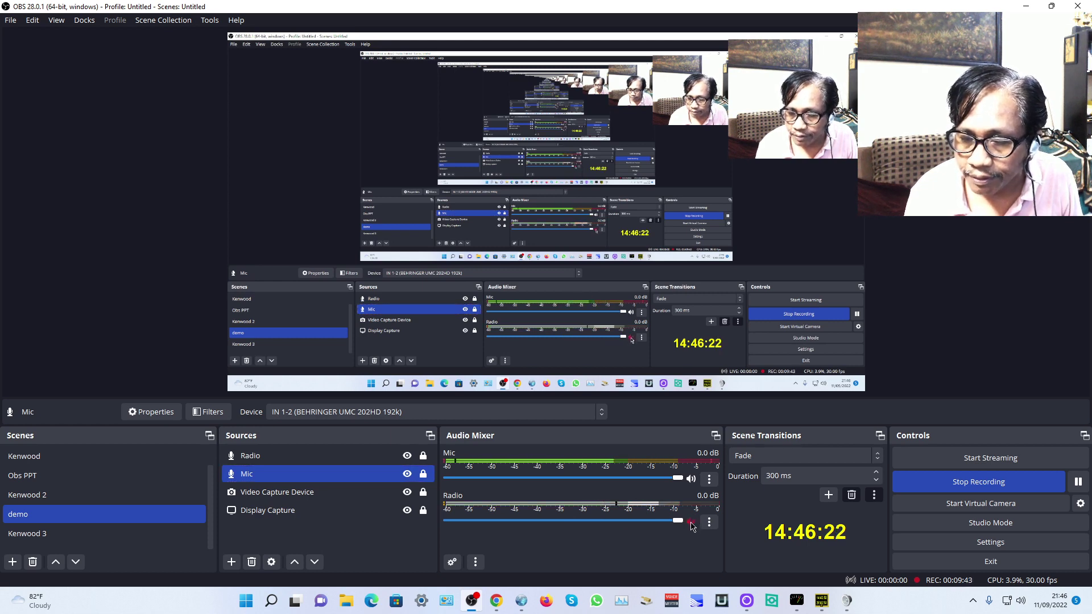
click(691, 523)
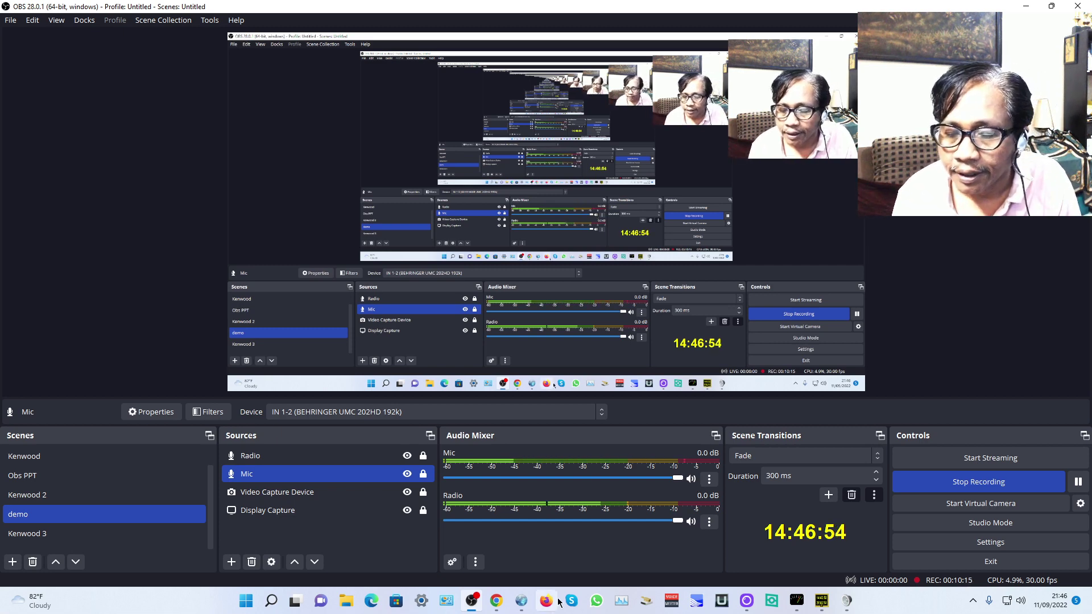
Step: Bring Chrome to the front and open YouTube from the bookmarks bar
click(503, 608)
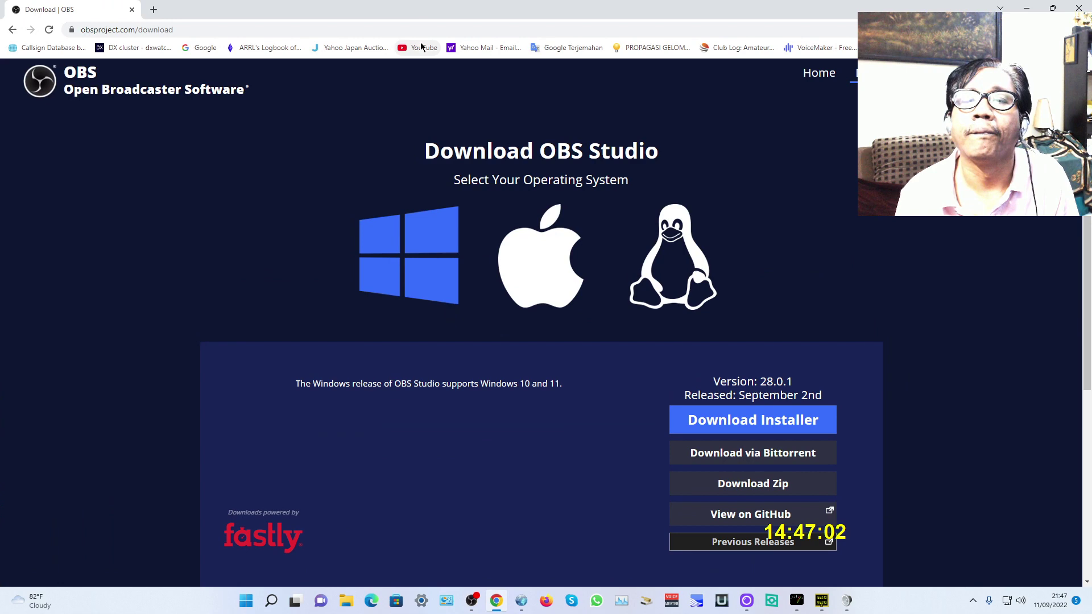
click(422, 48)
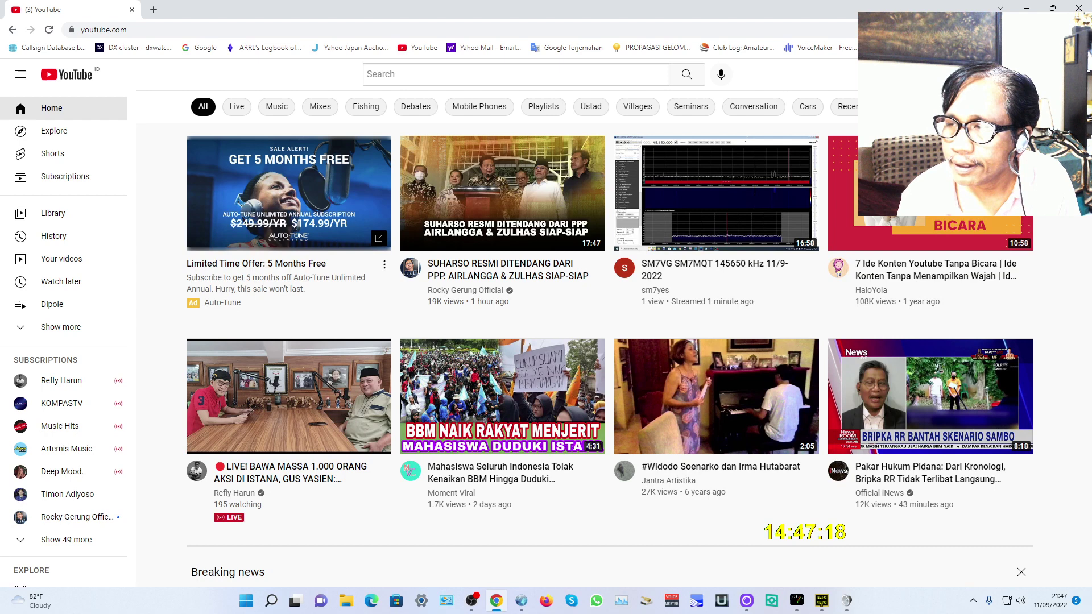
Step: Copy the stream key from YouTube Studio's live streaming page, then bring OBS Studio back to the front
click(990, 124)
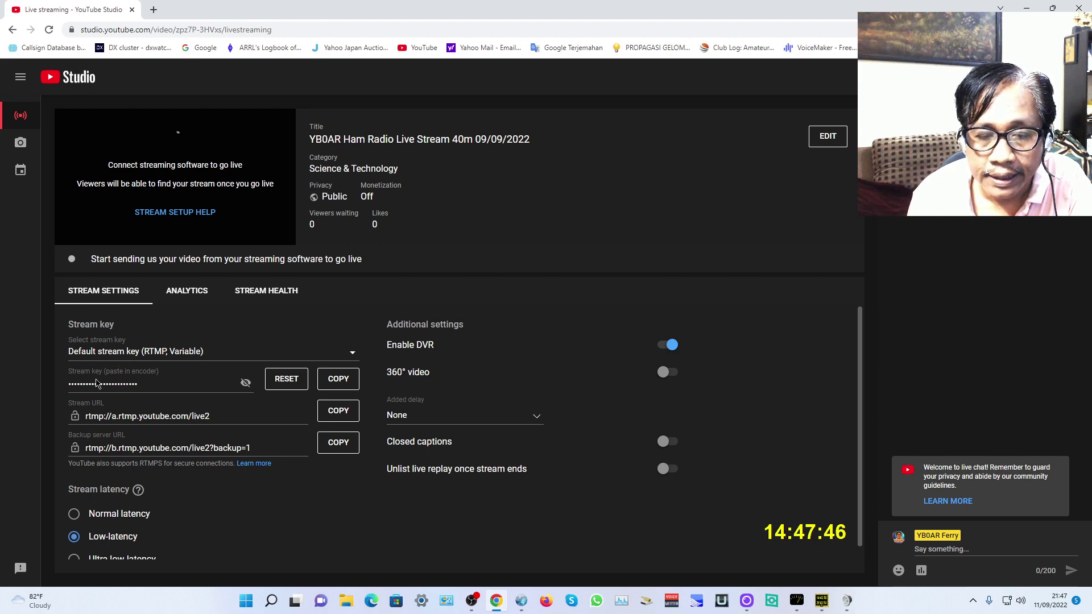
click(245, 383)
click(246, 383)
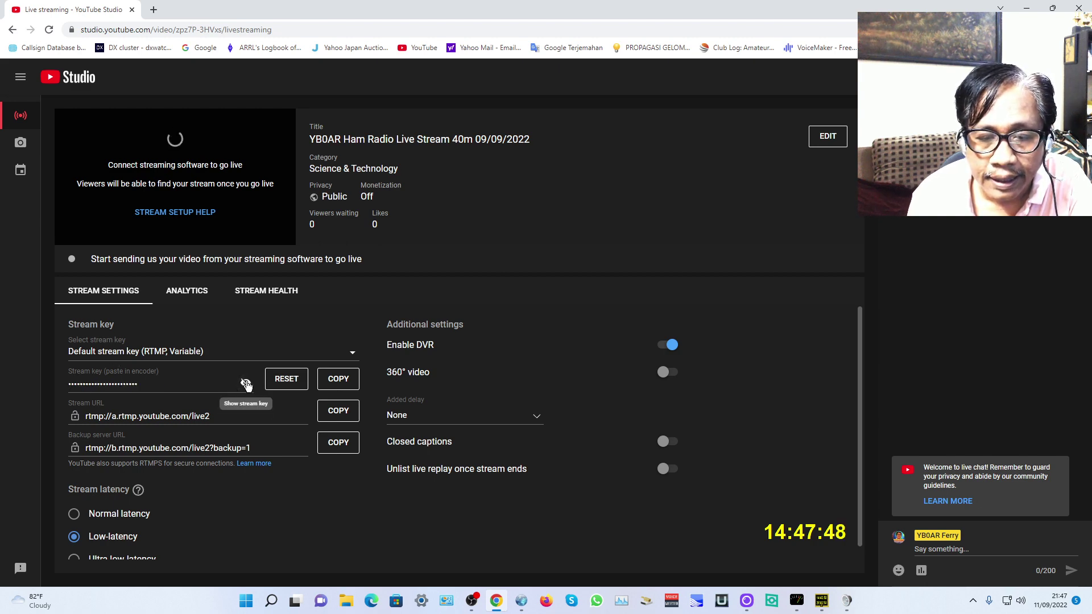
click(342, 384)
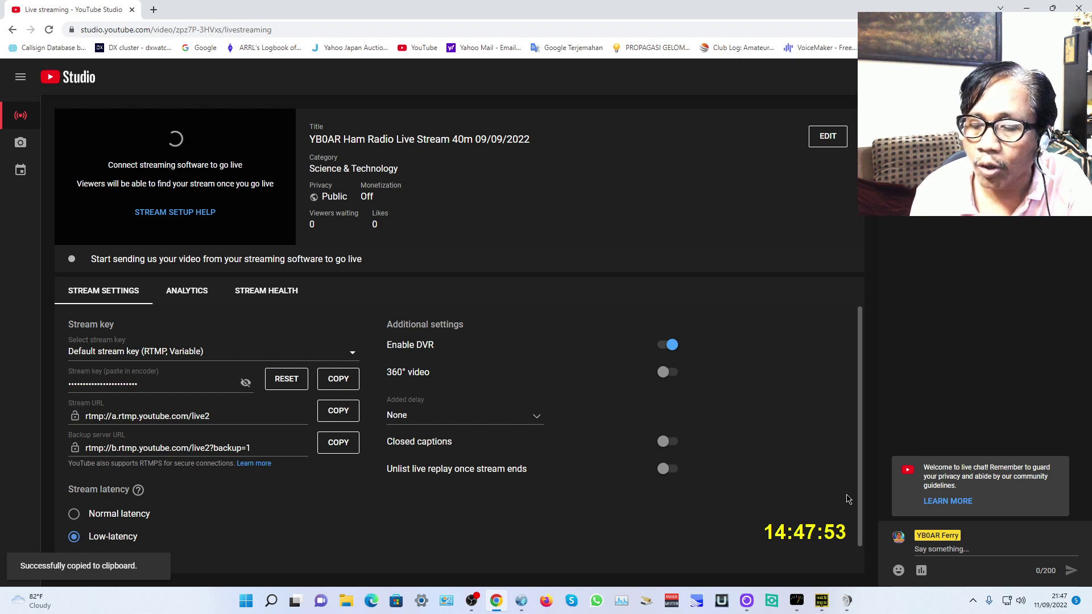
mouse_move(797, 601)
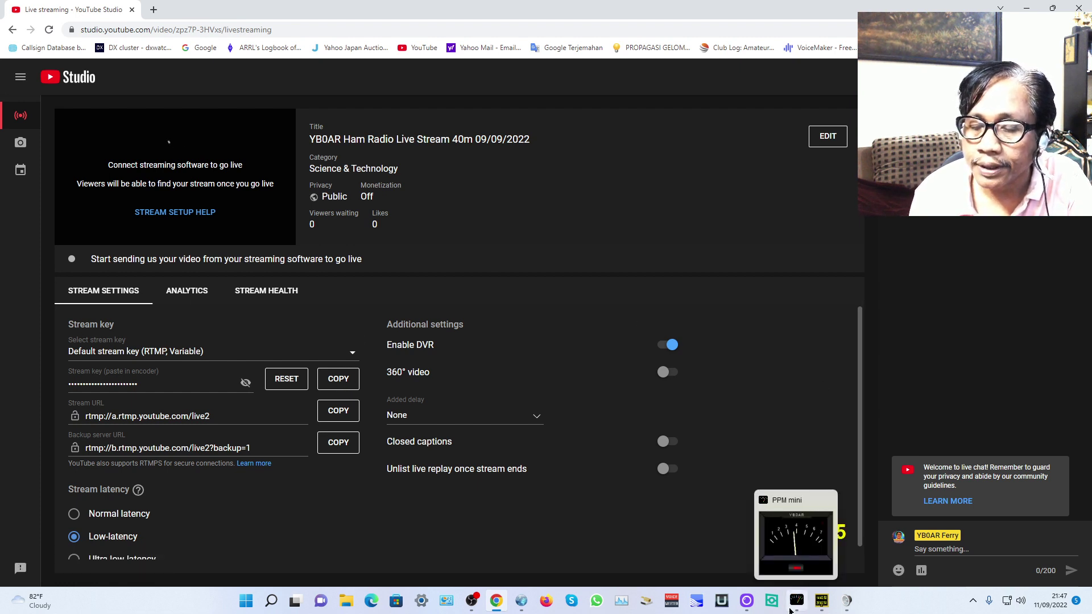
click(471, 602)
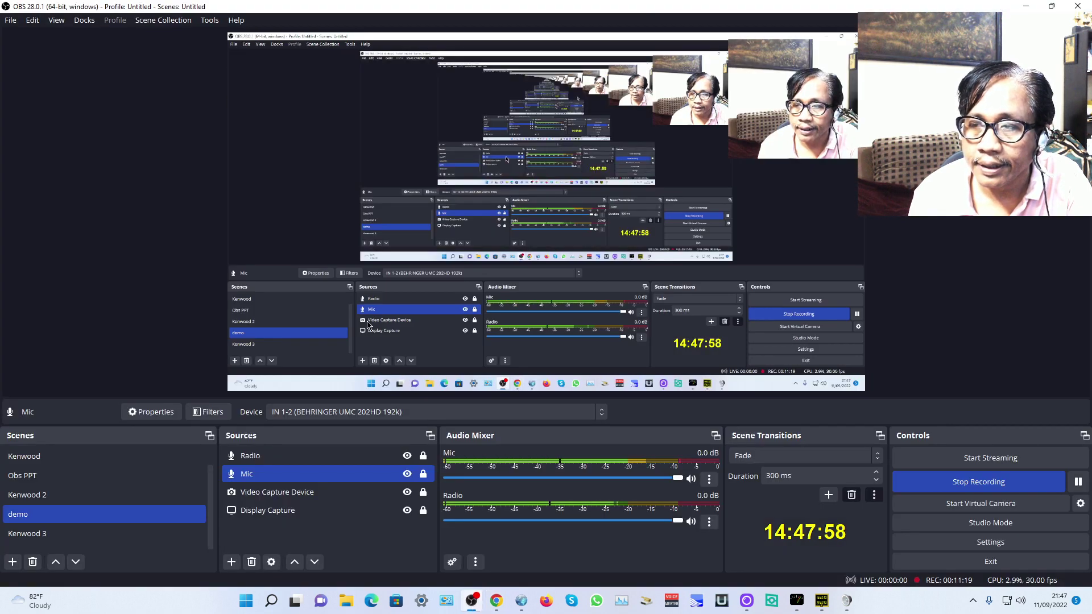
click(997, 546)
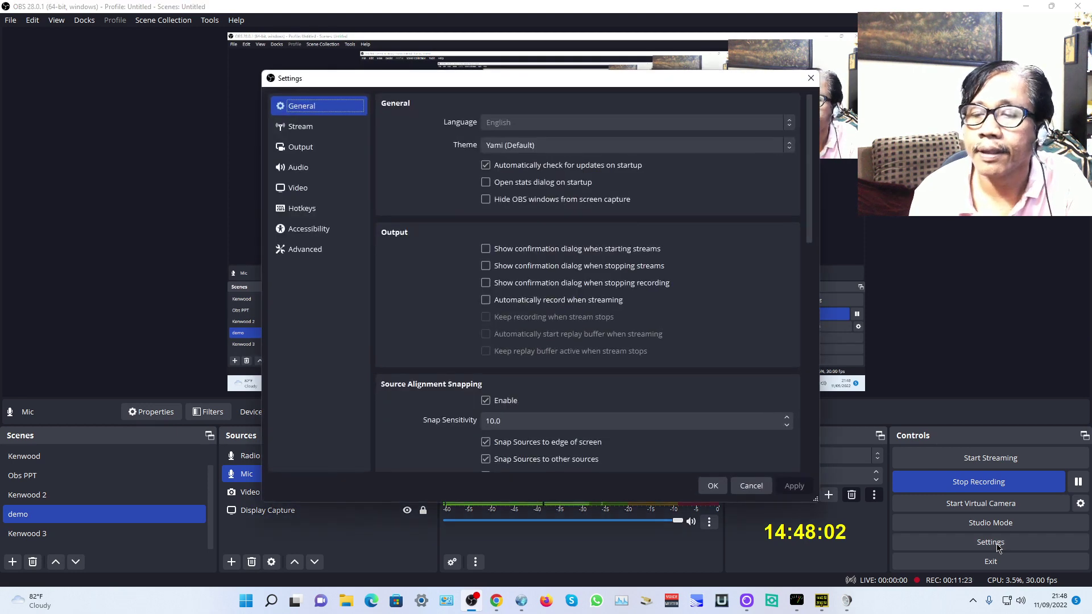
click(301, 128)
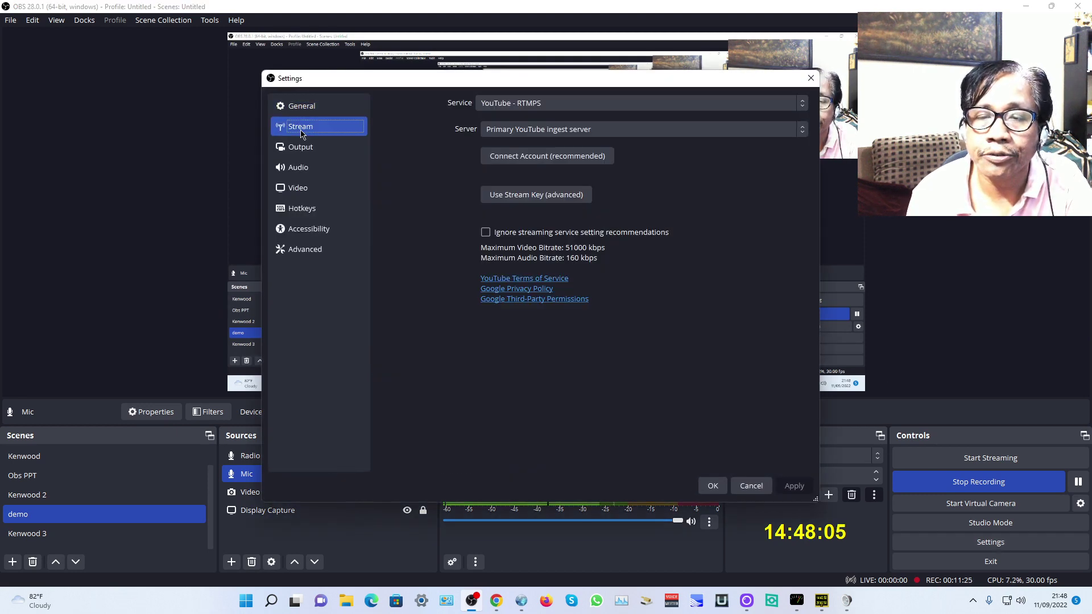
click(501, 105)
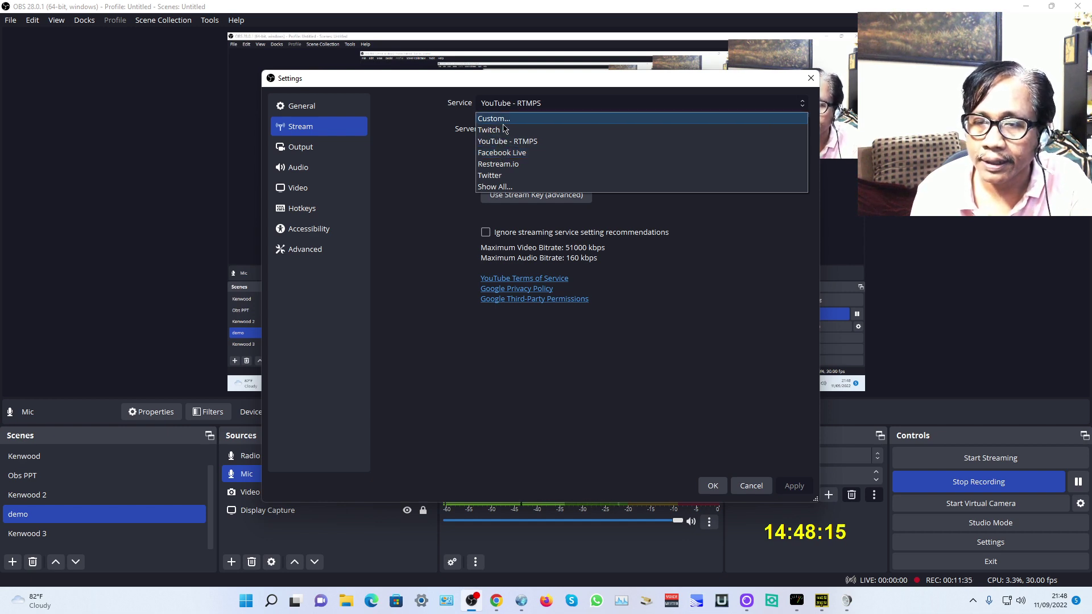
click(497, 142)
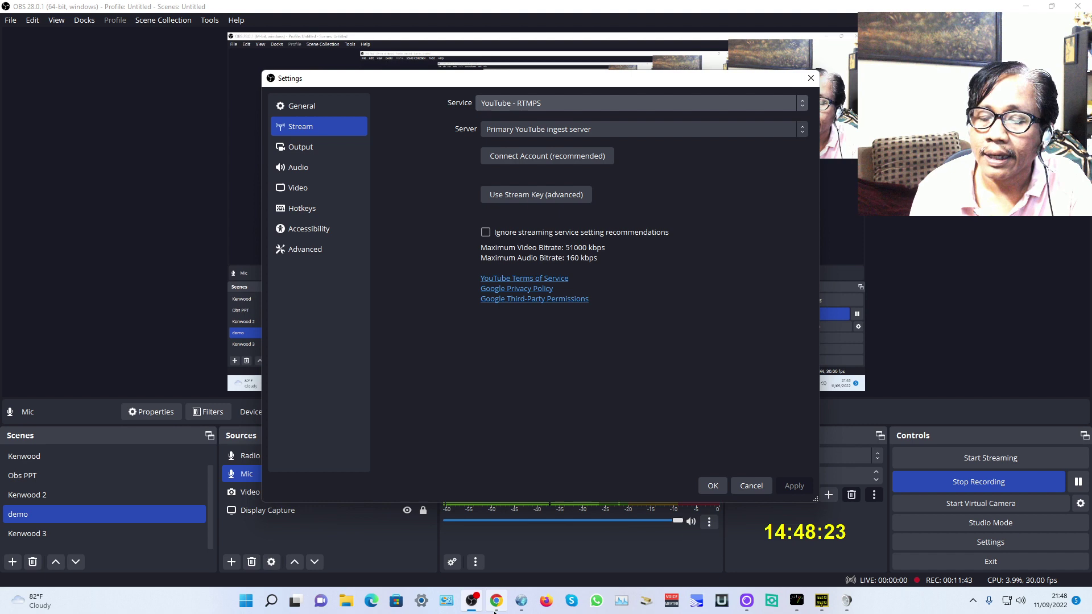
mouse_move(497, 601)
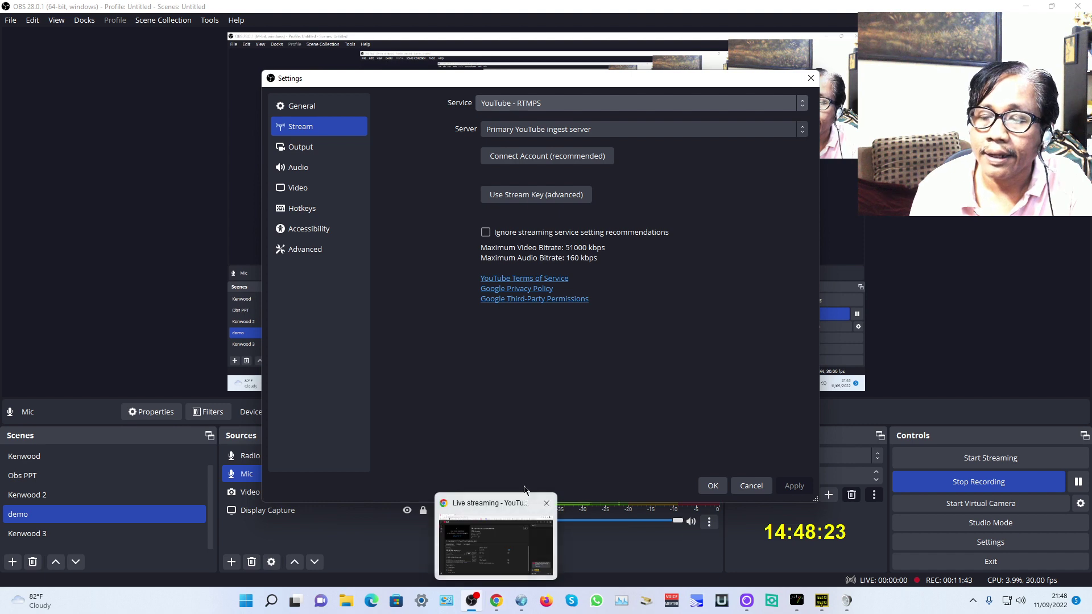
click(528, 197)
click(605, 155)
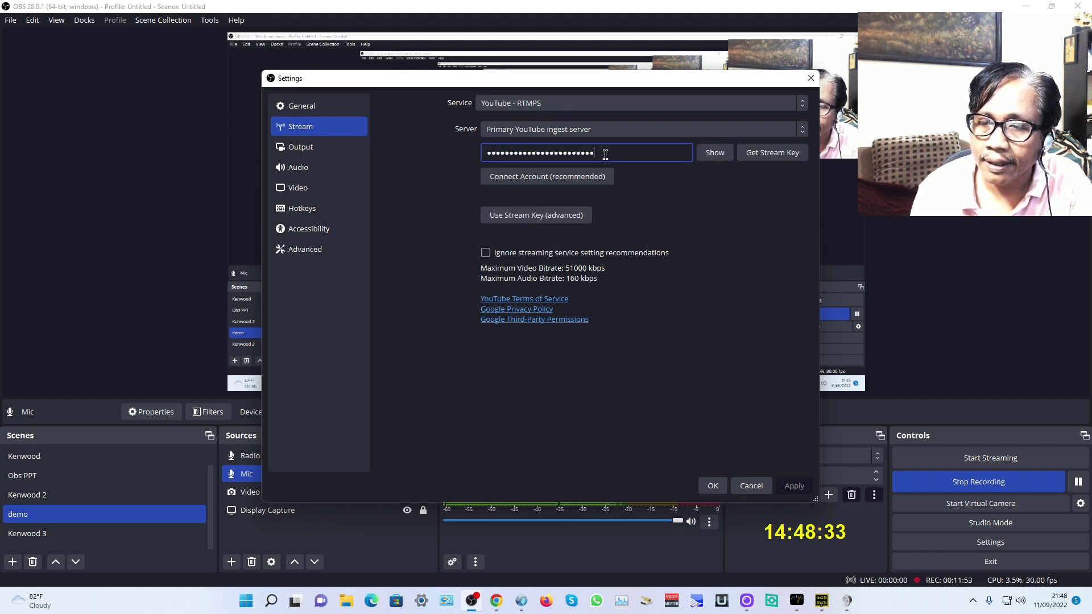
right_click(606, 157)
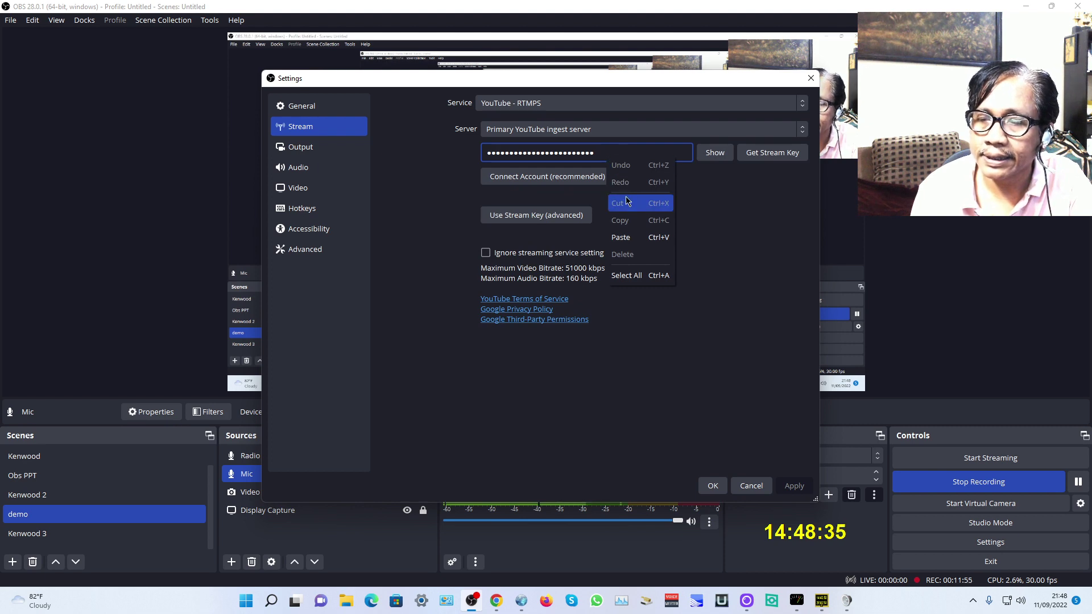
click(717, 214)
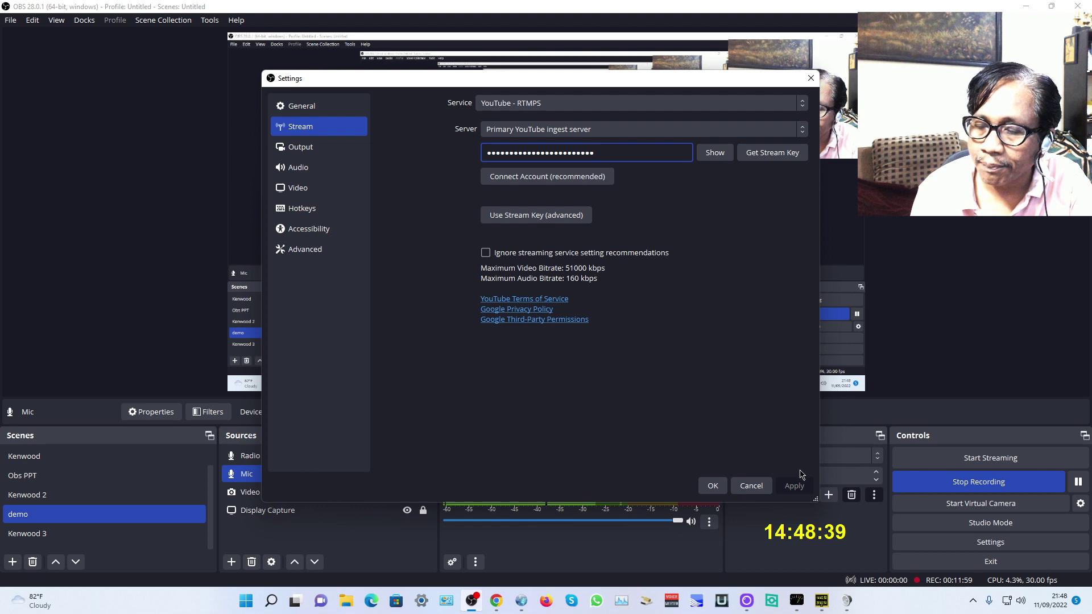
click(742, 491)
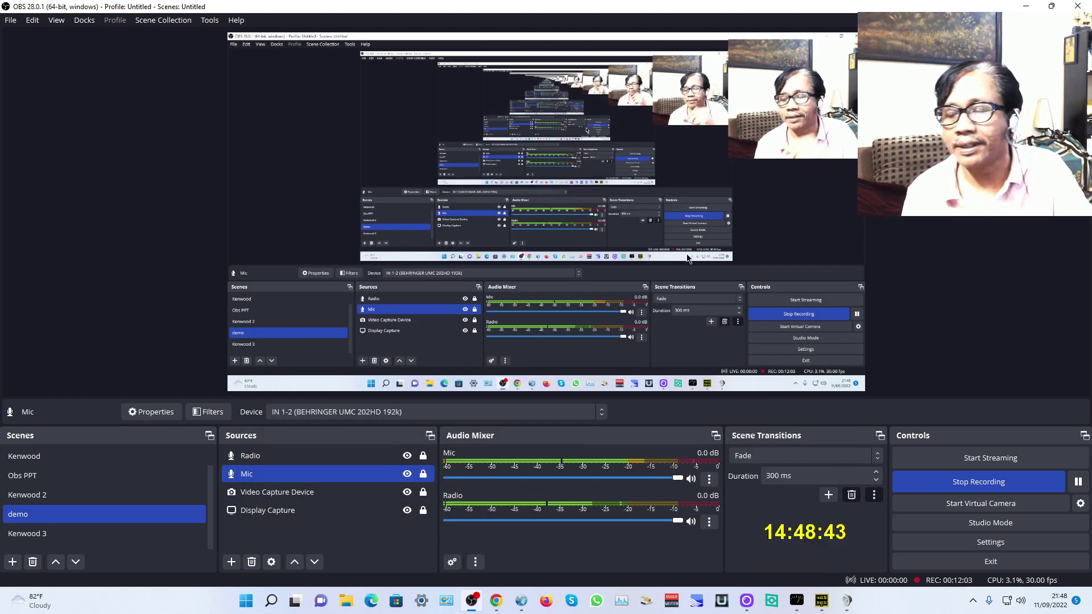